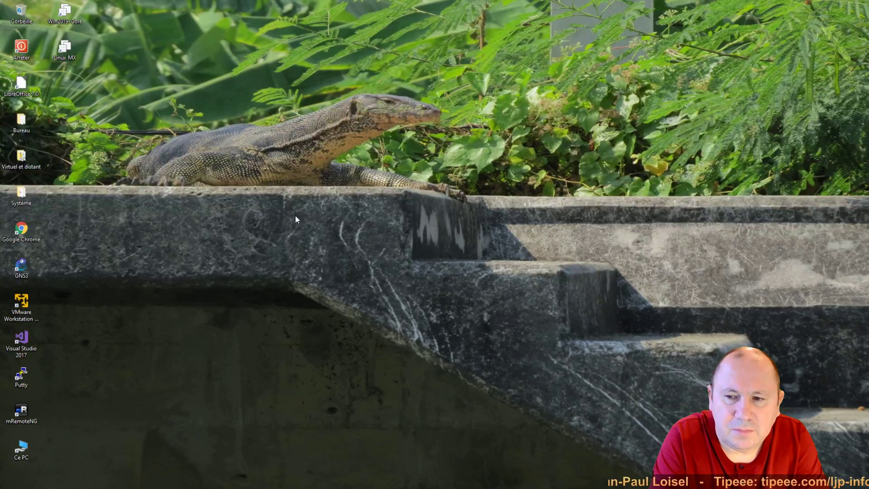
- Launch Google Chrome from its icon on the Windows desktop
double_click(32, 232)
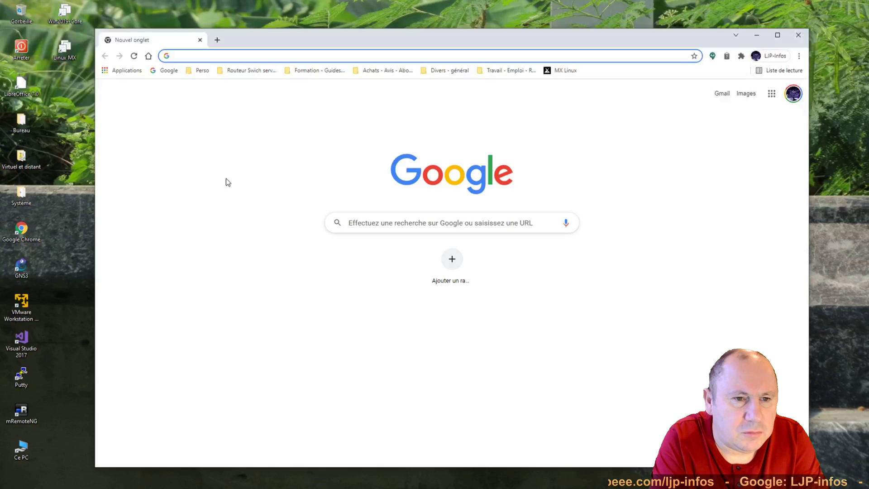
- Open the MX Linux bookmark, go to Download, and scroll through the MX-21 download links
click(564, 68)
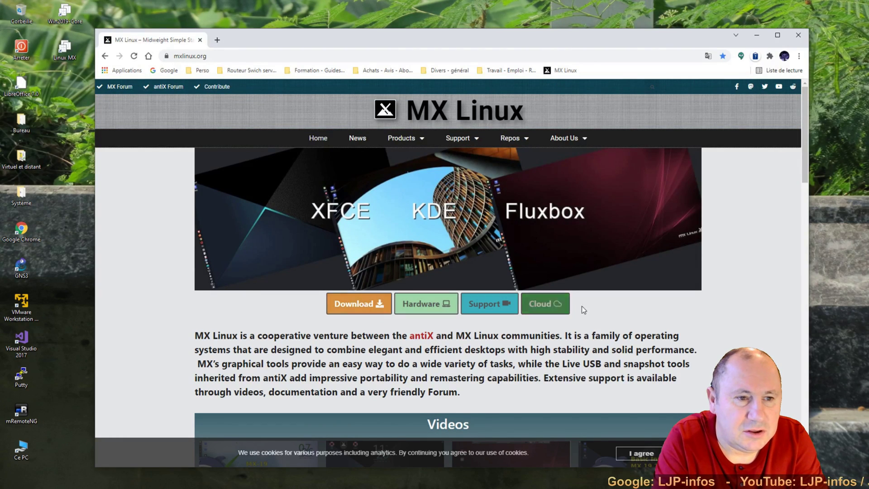
click(333, 302)
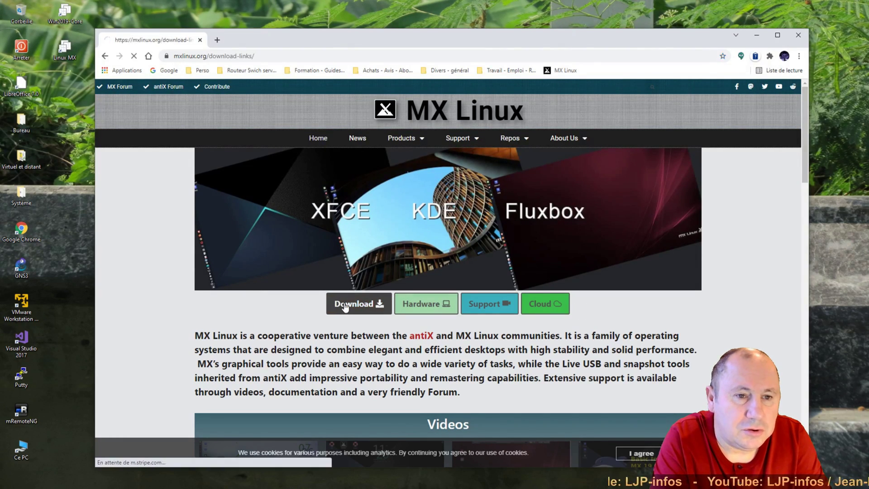
drag(806, 164, 805, 196)
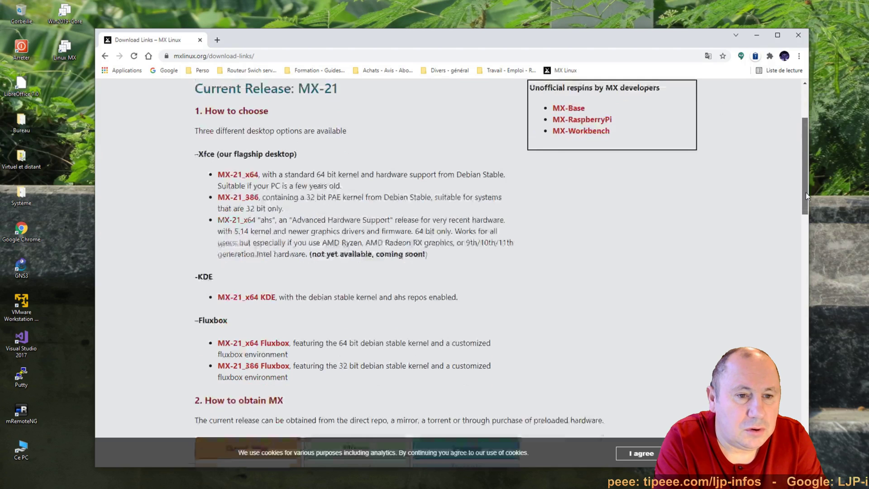
drag(805, 192, 803, 225)
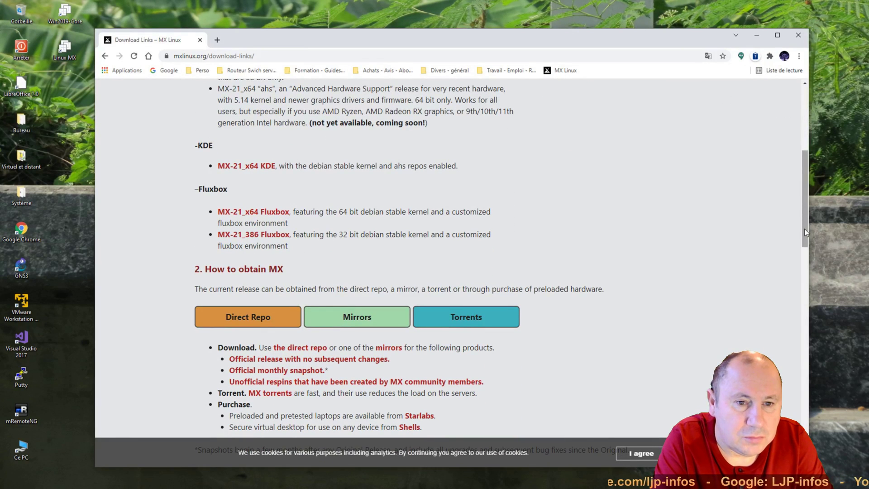
drag(804, 229, 791, 164)
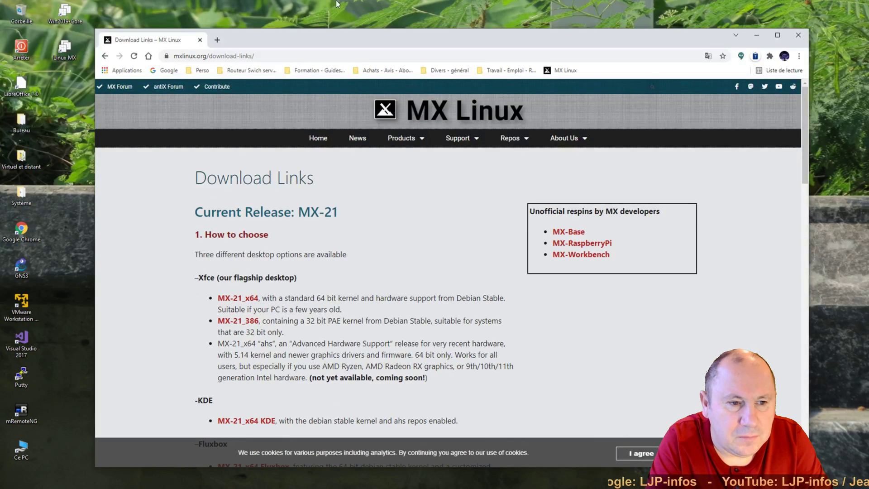
- Close the Chrome window showing the MX Linux download page
click(798, 35)
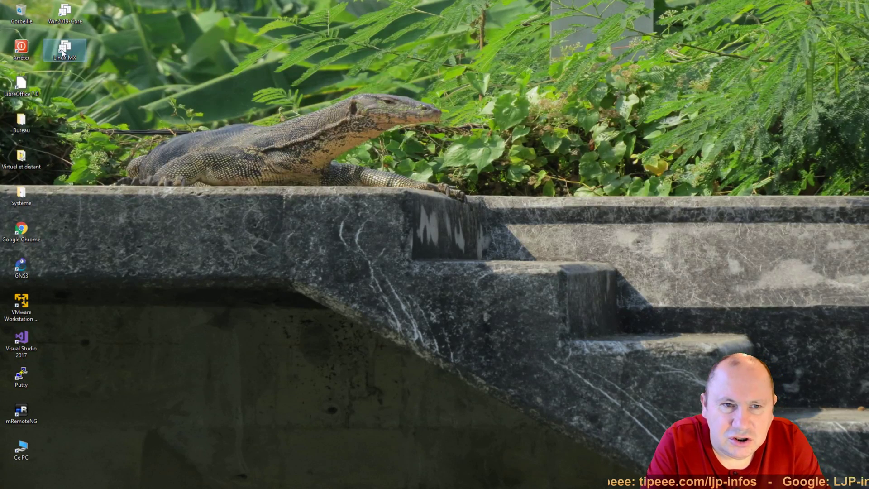
- Start the Linux MX virtual machine, halt the boot countdown, and open the F2 language list
click(62, 52)
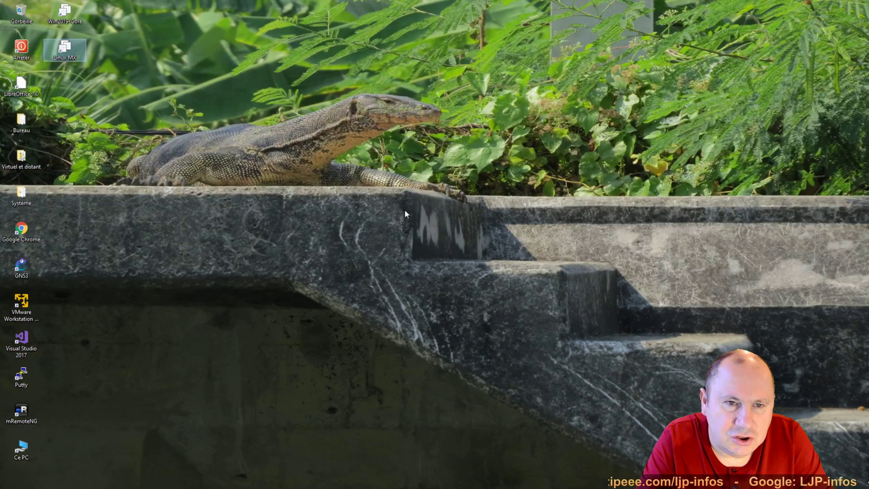
key(Return)
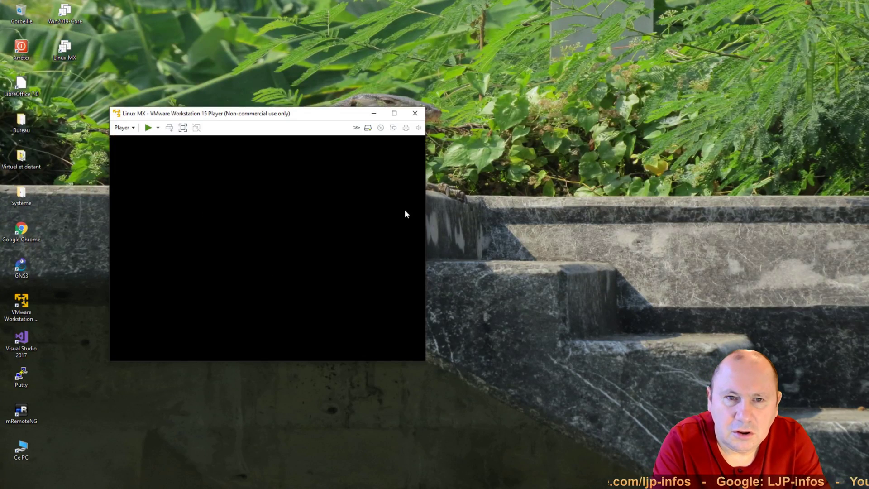
click(162, 291)
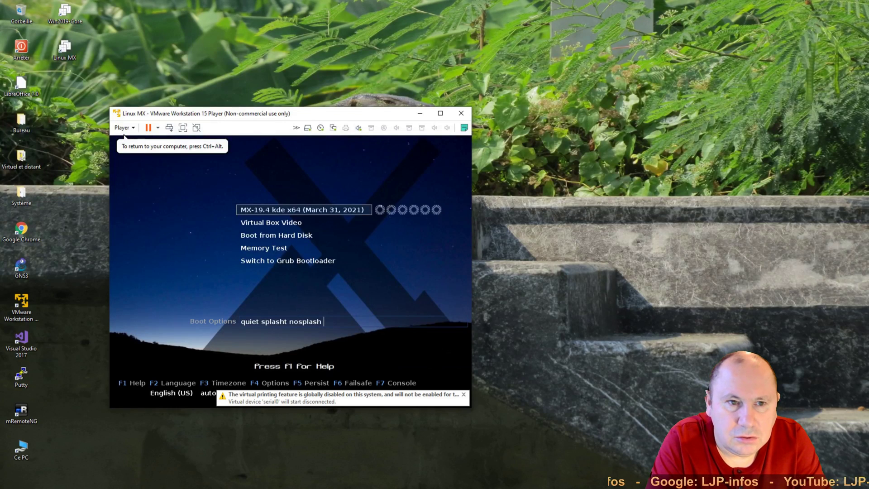
key(Down)
key(Up)
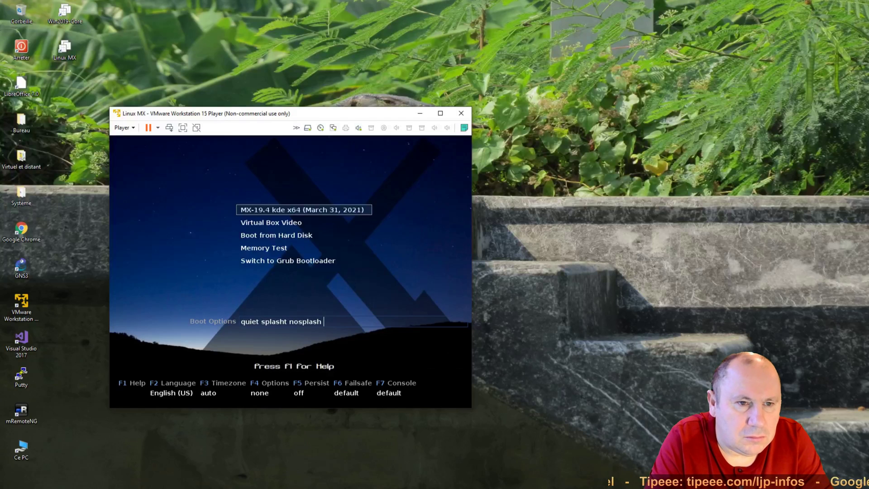
key(F2)
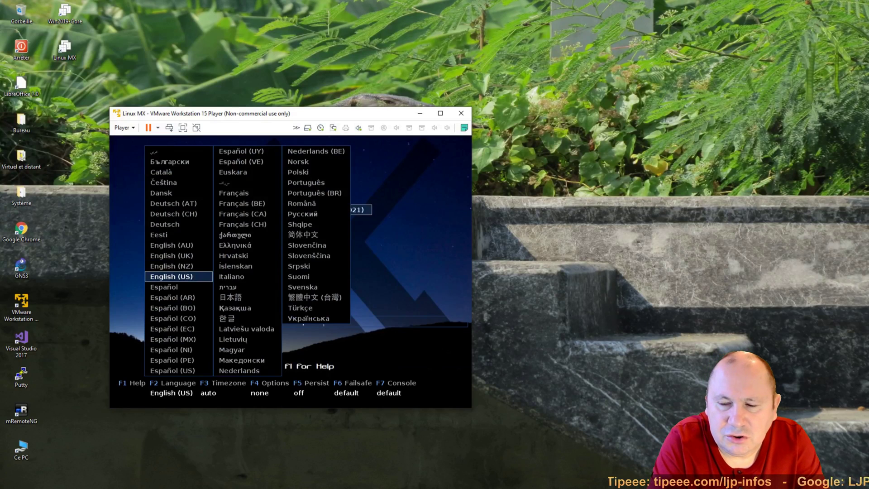
- Choose Français as the MX-19.4 boot menu language
key(Right)
key(Up)
key(Up)
key(Up)
key(Up)
key(Up)
key(Up)
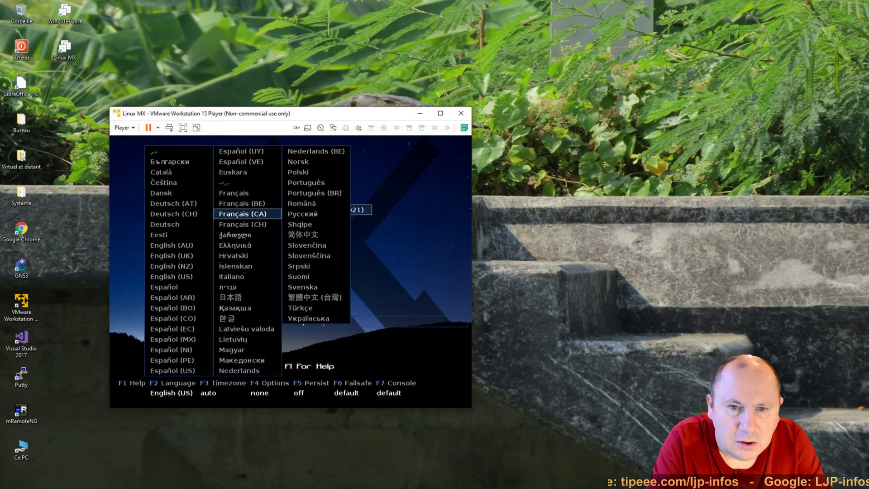
key(Up)
key(Up)
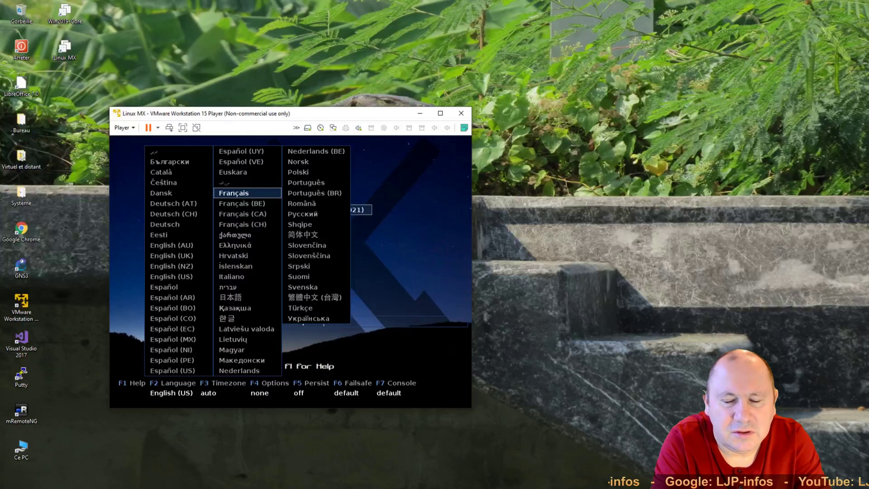
key(Return)
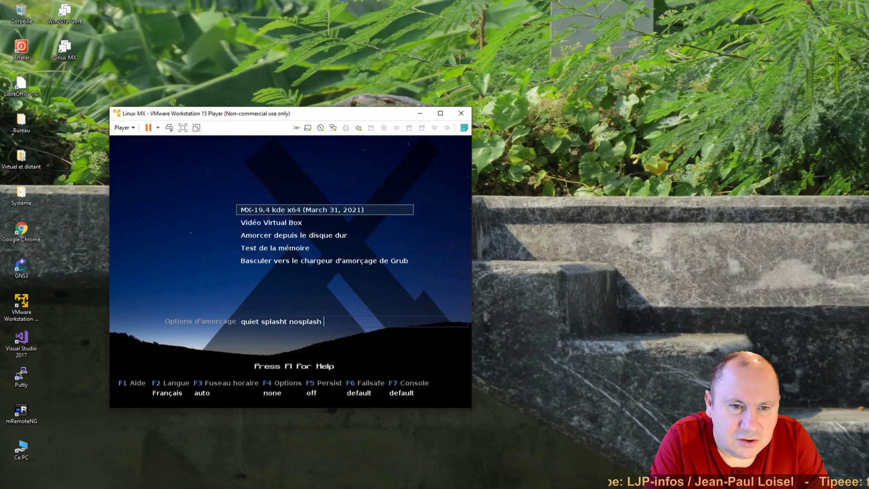
- Boot the MX-19.4 kde x64 live entry to the French MX Linux desktop
key(Return)
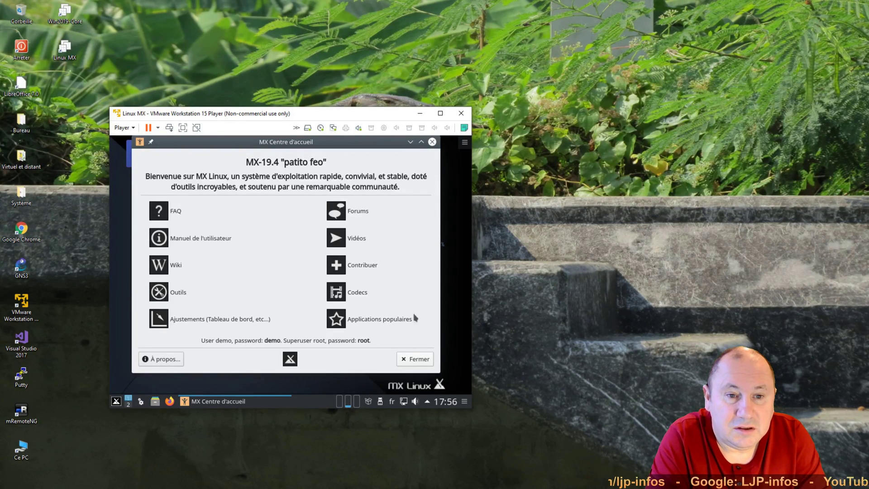
- Dismiss the MX Centre d'accueil window with Fermer
click(415, 359)
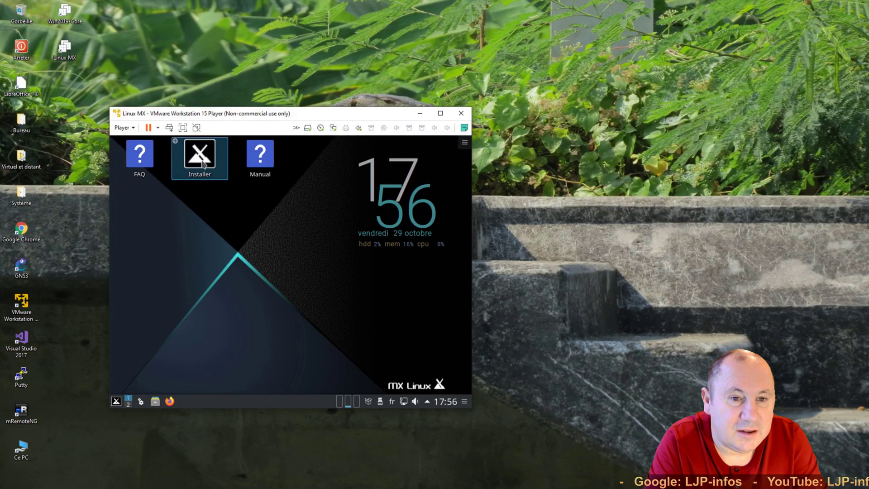
- Launch the MX Linux installer from the desktop icon and nudge its window up-left
double_click(203, 164)
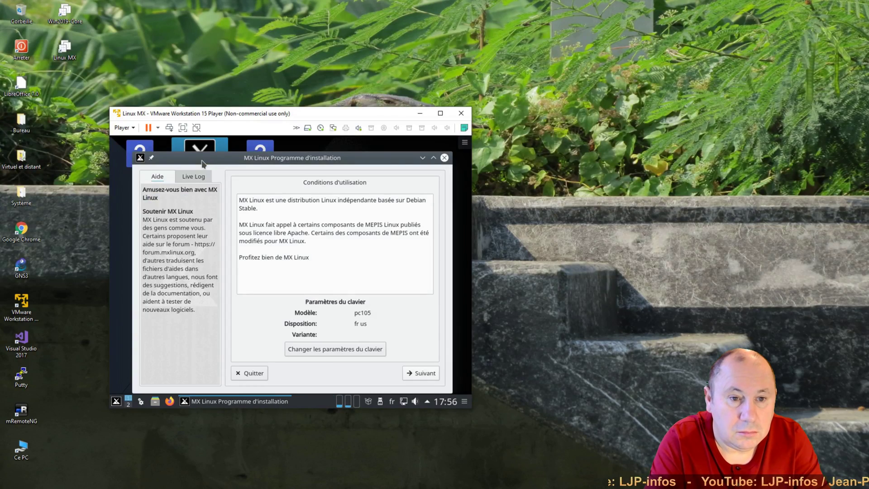
drag(217, 164, 214, 158)
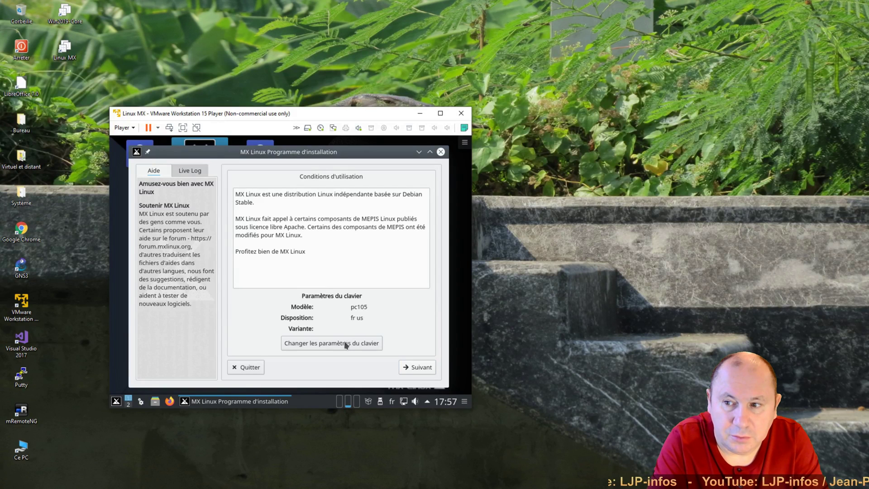
- Accept the Conditions d'utilisation page and continue to the installation type page
click(419, 369)
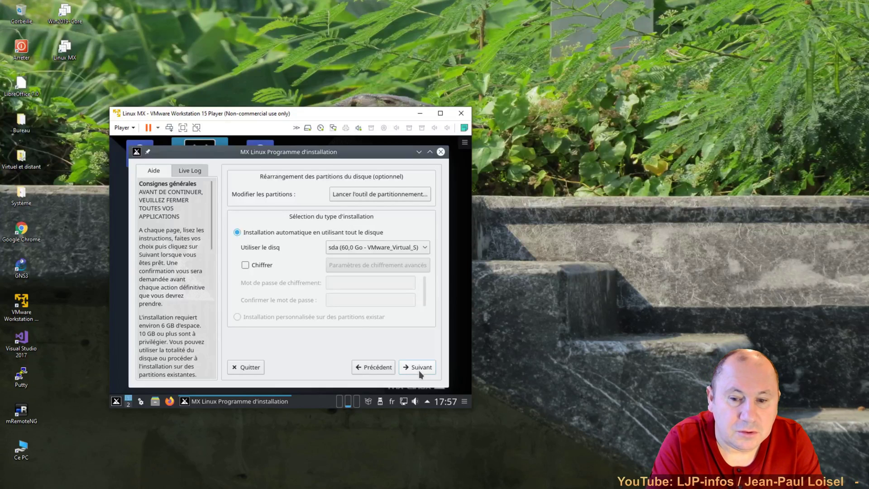
- Proceed with automatic install on the whole 60 GB sda disk and confirm formatting it
click(421, 372)
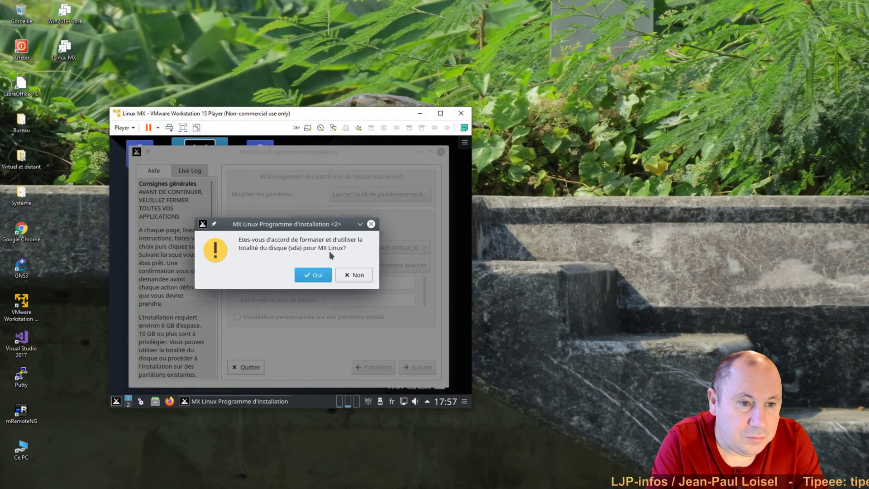
click(316, 276)
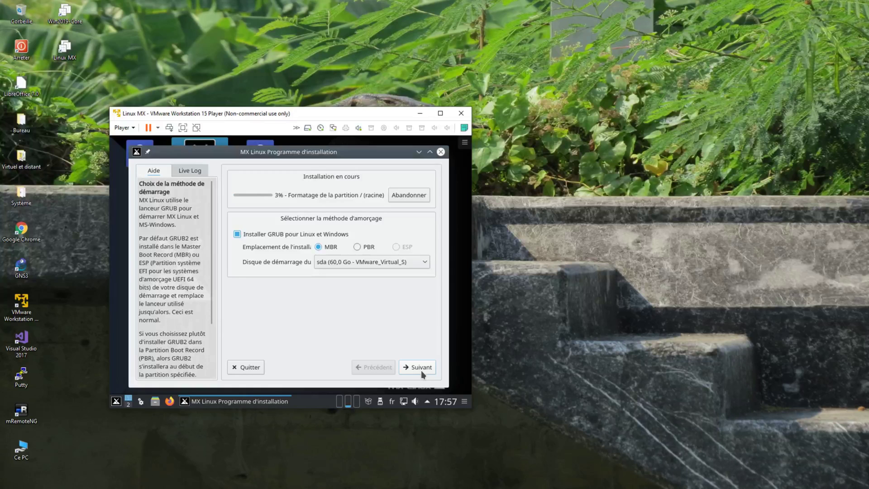
- Keep GRUB on the MBR, keep computer name mx, and set the domain to loisel.loc
click(421, 370)
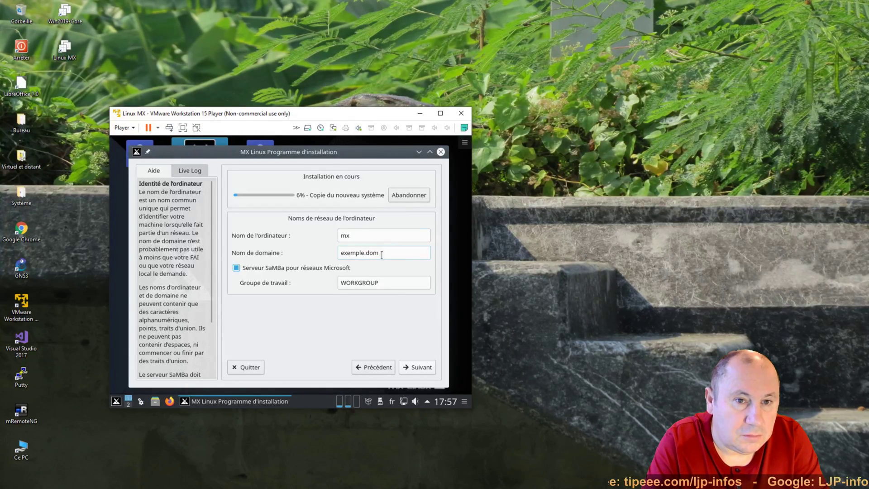
drag(381, 255, 309, 247)
text(lo)
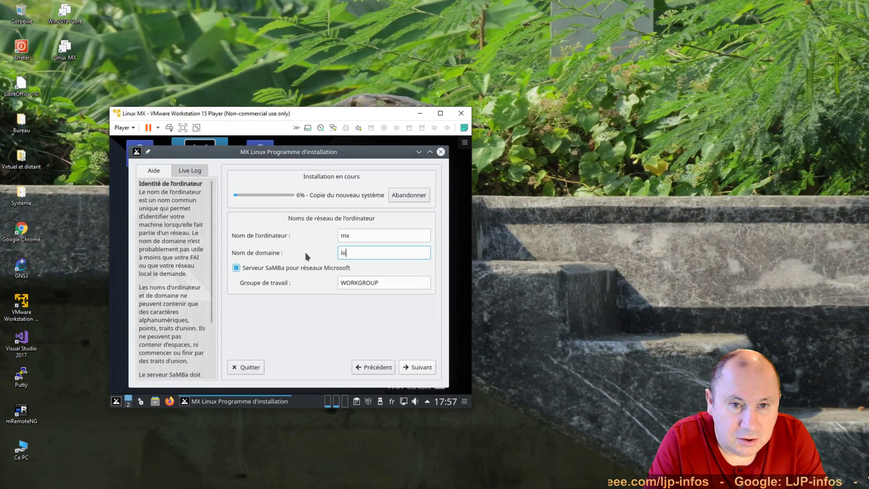
text(isel.loc)
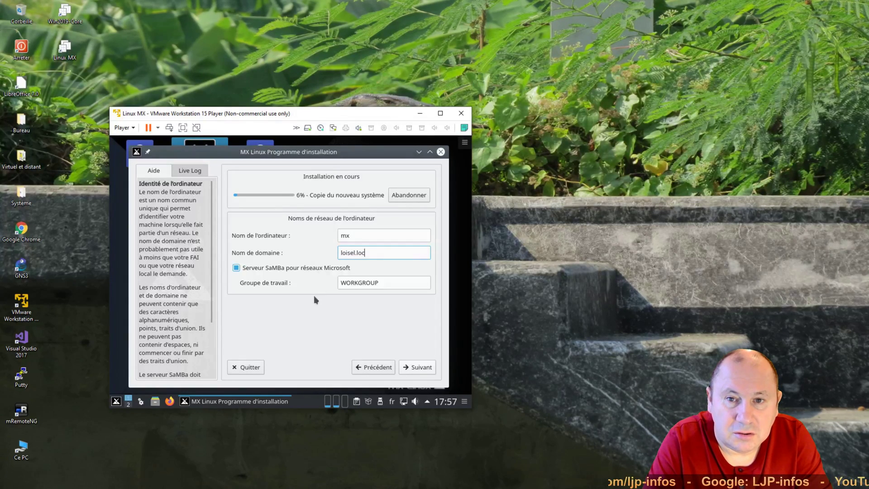
click(414, 367)
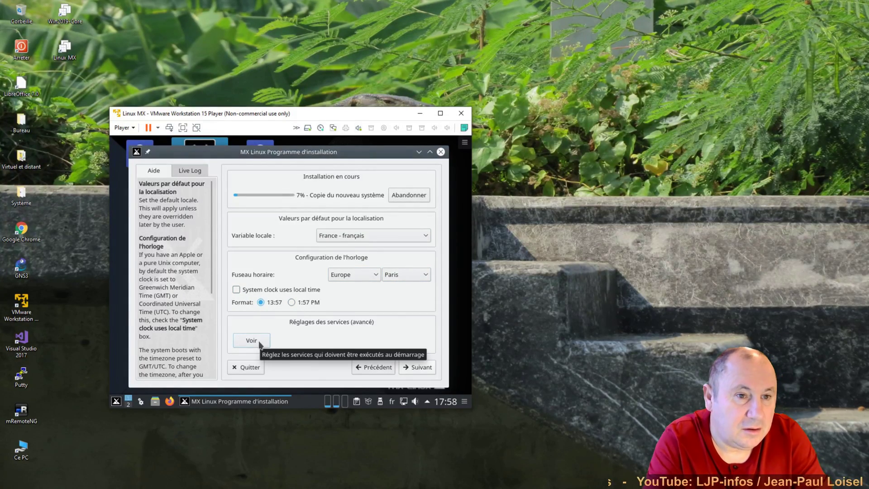
- Accept France - français and Europe/Paris clock settings and move on to the account page
click(422, 368)
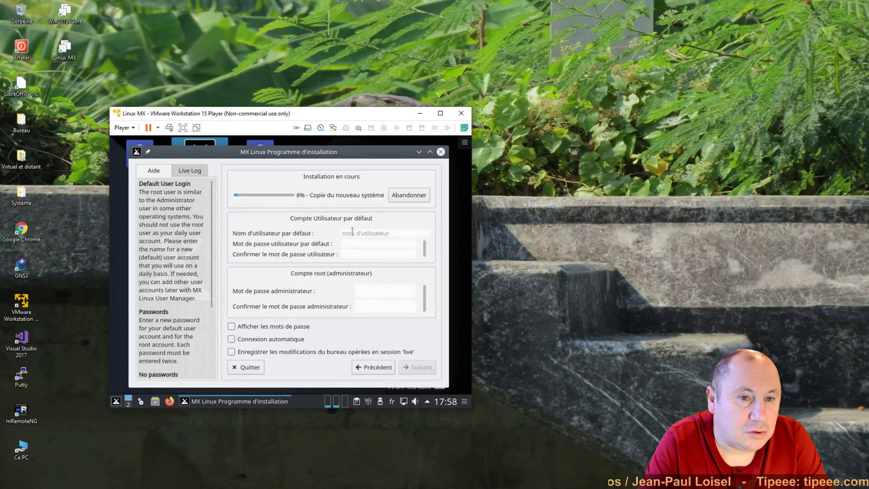
- Create the default user 'Utilisateur' and enter its password twice
text(Utilisateur)
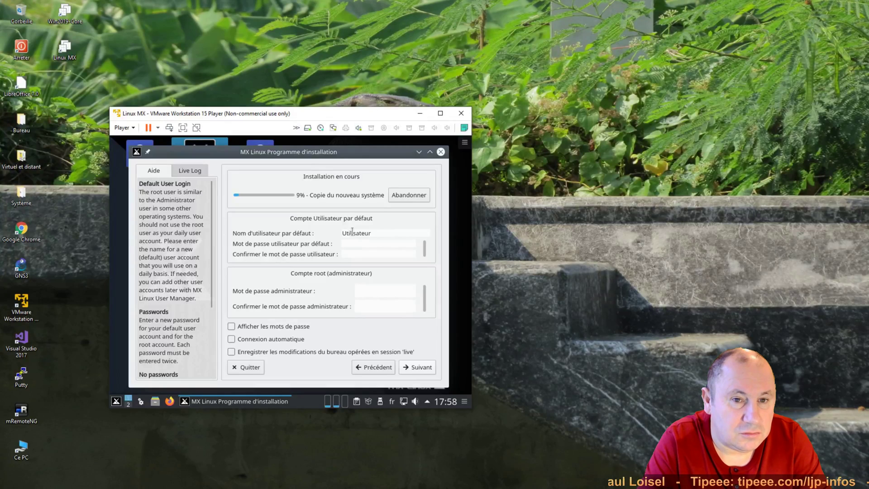
key(Tab)
text(123456)
key(Tab)
text(12)
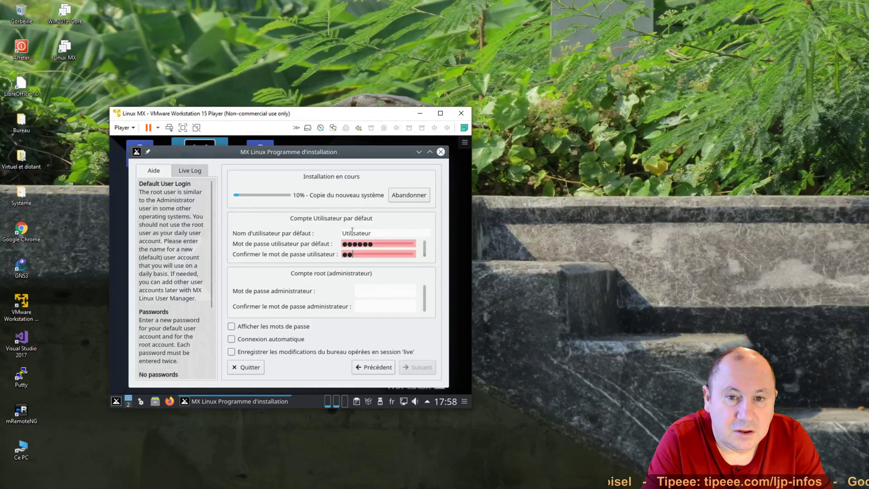
text(3456)
- Give root the same password, enable Connexion automatique, and continue
key(Tab)
key(Tab)
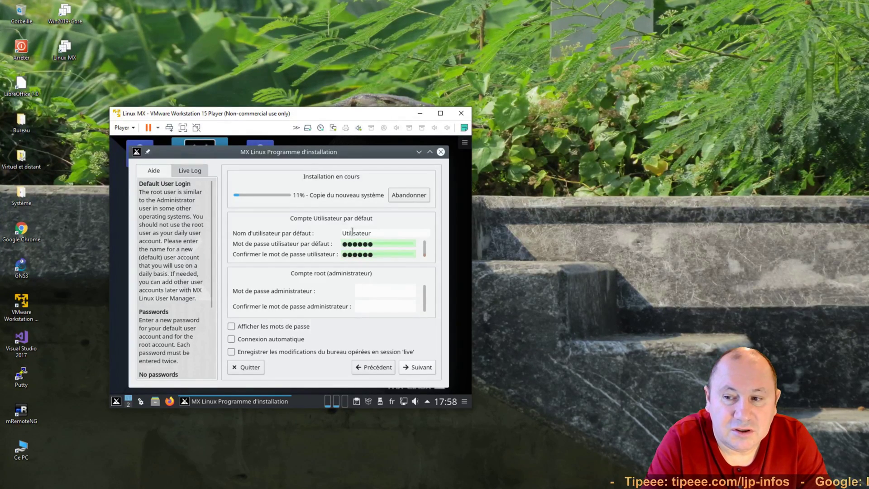
key(shift+Tab)
text(12345)
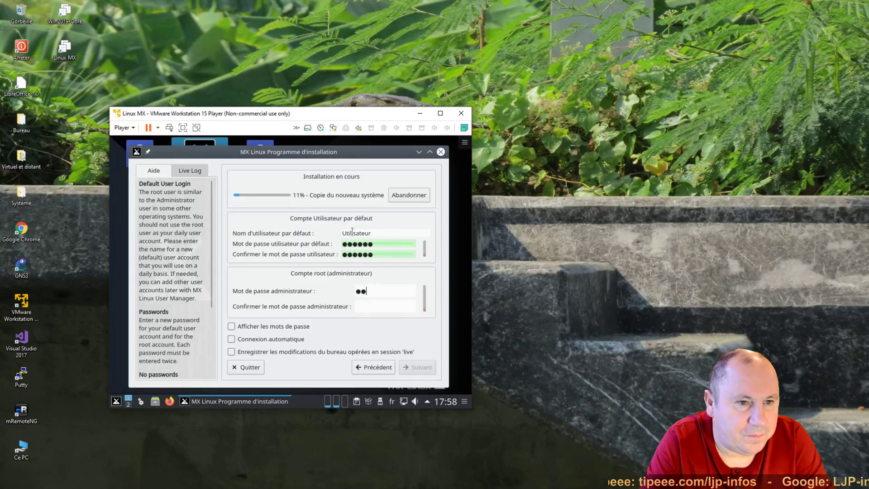
text(6)
key(Tab)
text(123456)
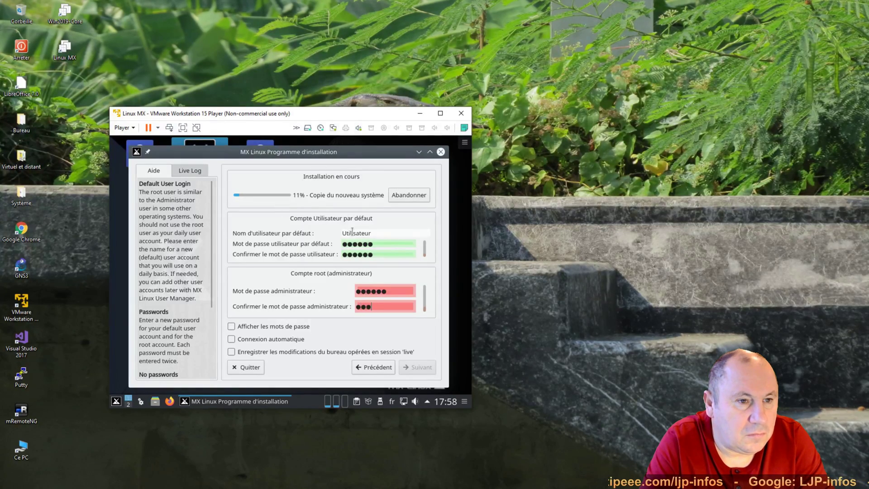
click(242, 341)
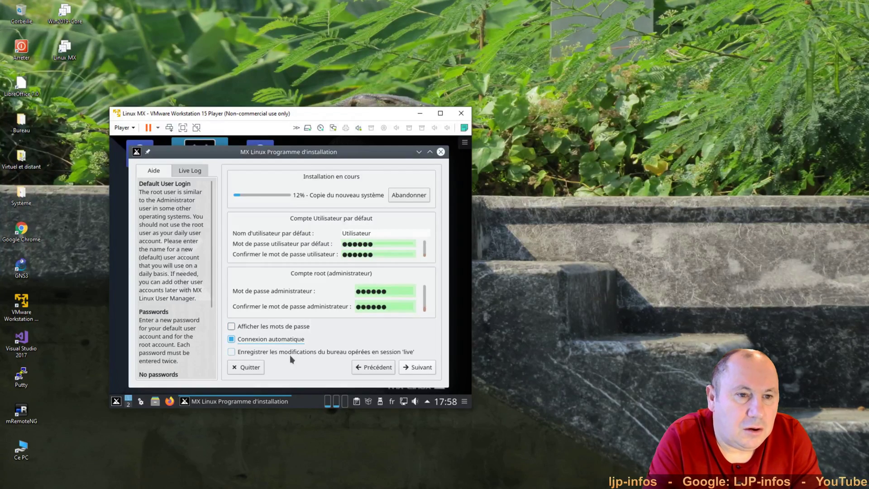
click(429, 371)
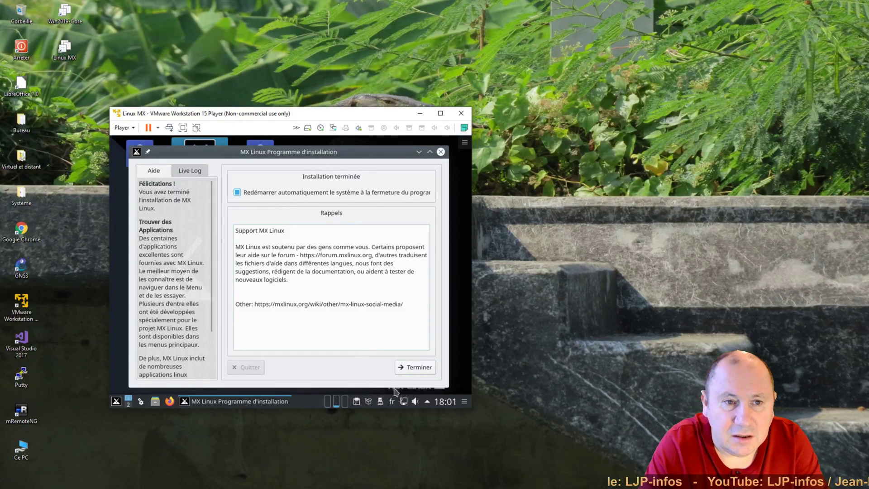
- Close the finished installer with Terminer, leaving the automatic restart box ticked
click(415, 367)
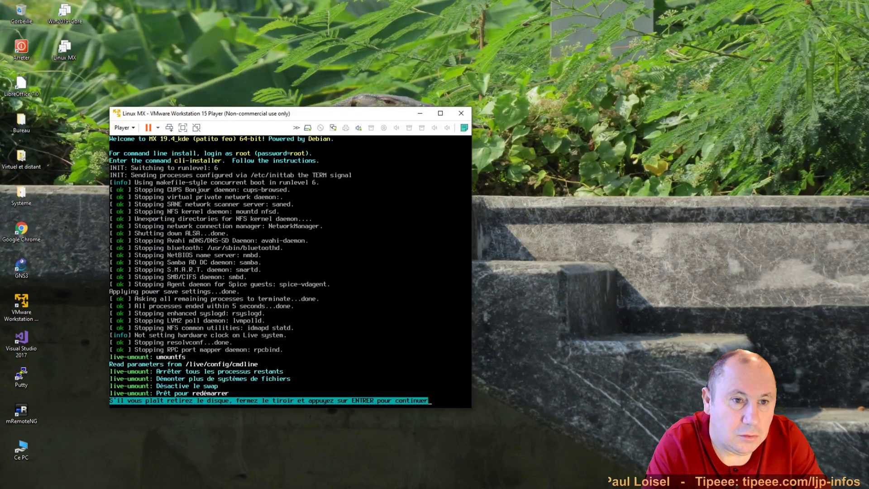
- Acknowledge the remove-disc prompt so the VM reboots into MX 19.3
key(Return)
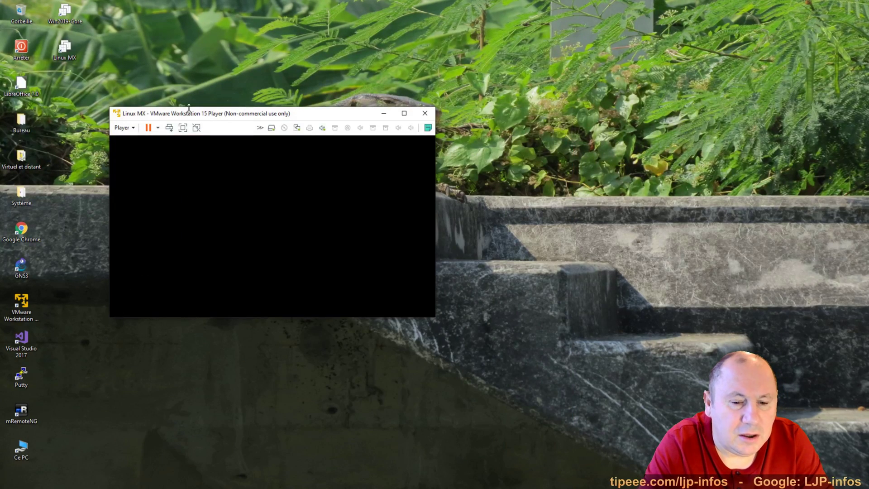
- Move the VM window up and enlarge it, then close MX Centre d'accueil
drag(200, 116, 184, 42)
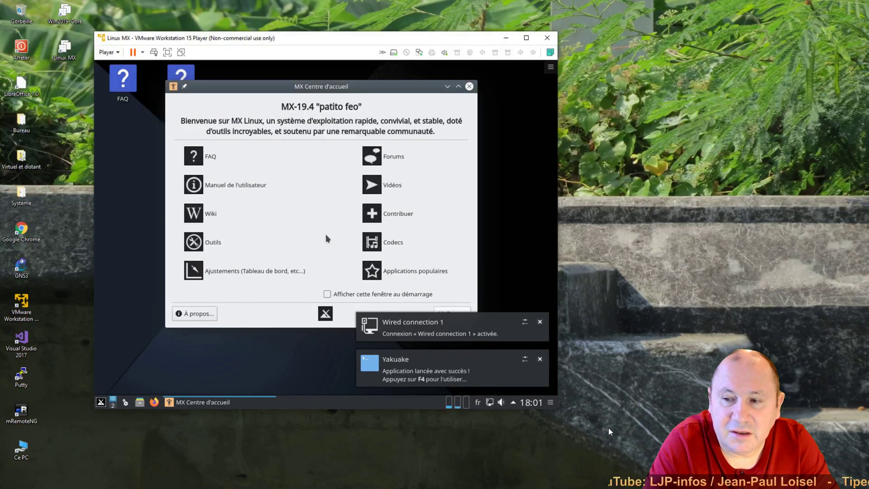
drag(560, 411, 775, 475)
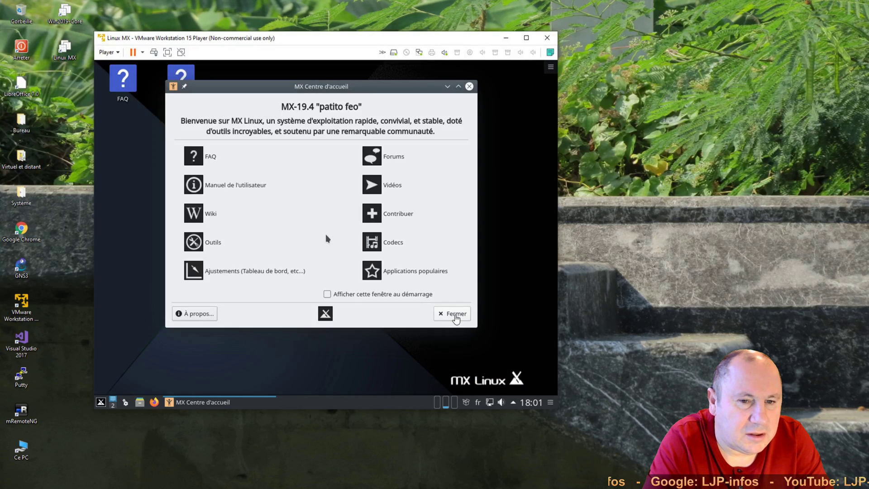
click(455, 315)
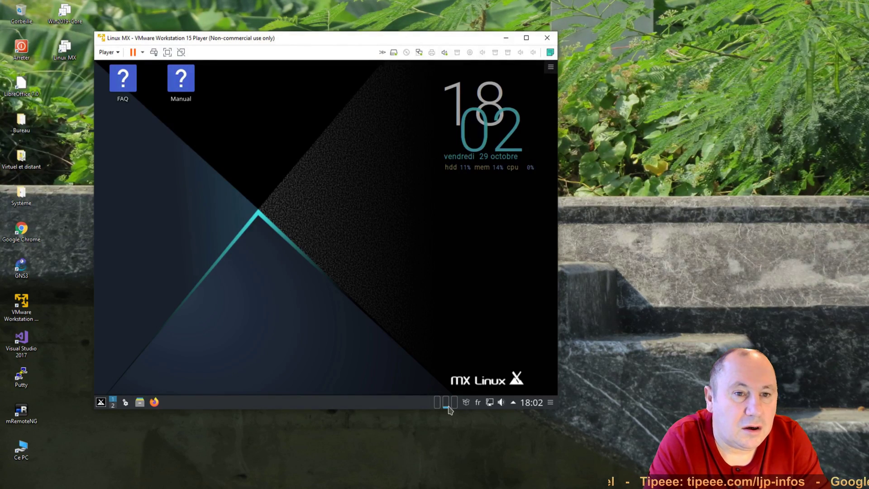
- Open the context menu of the system-load monitor in the MX panel tray
mouse_move(448, 409)
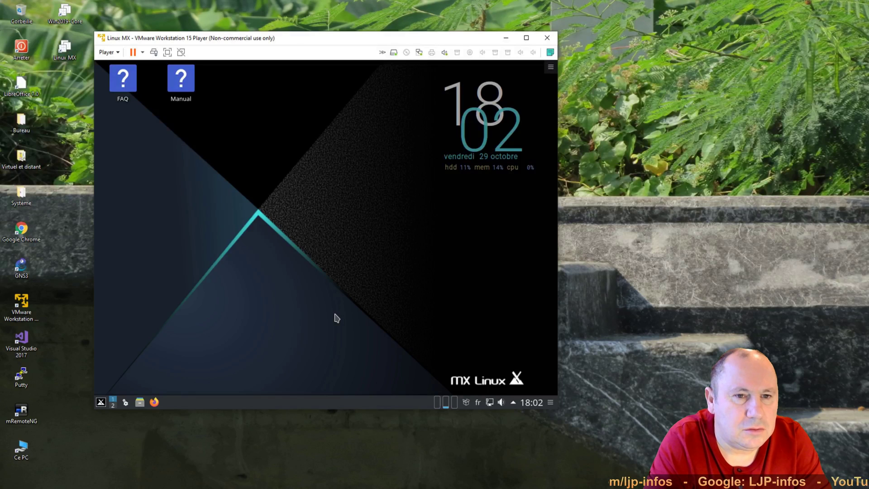
right_click(443, 405)
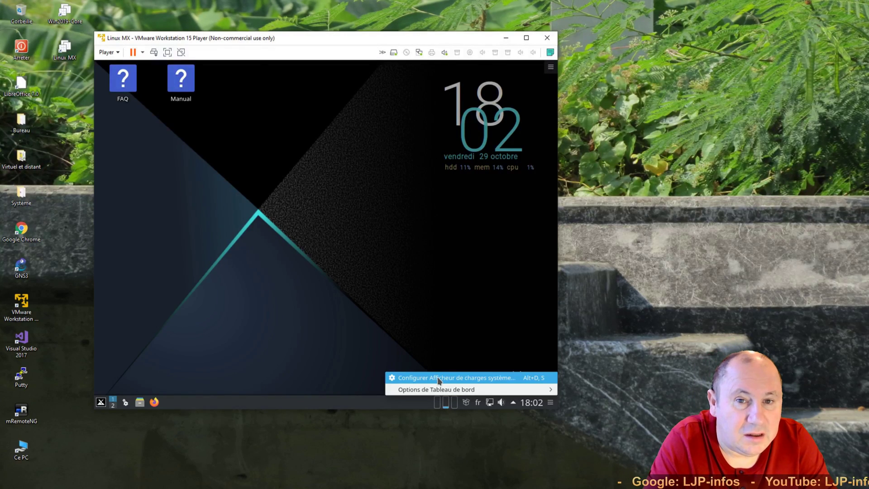
- Set the load monitor's Type de moniteur to Circulaire and confirm with Ok
click(439, 381)
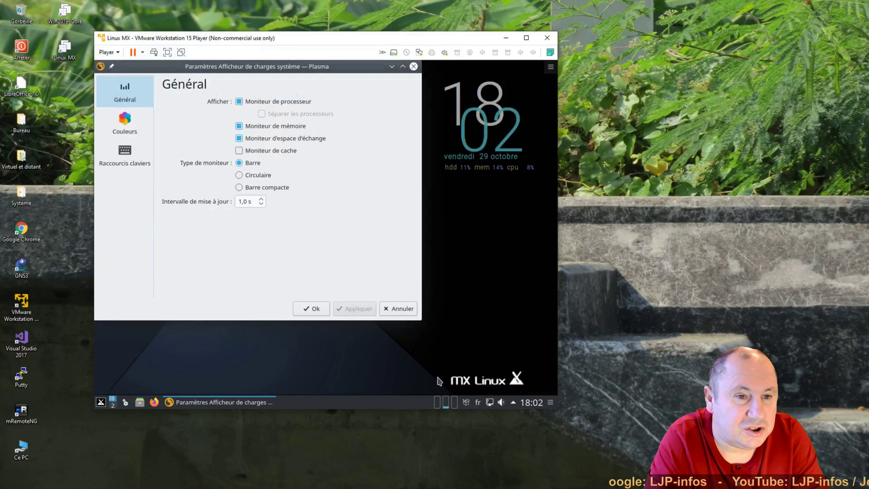
click(250, 175)
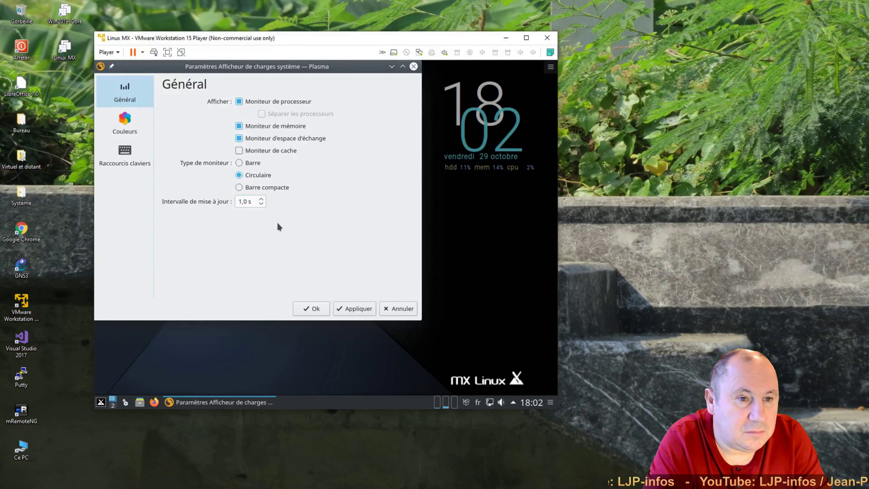
click(316, 309)
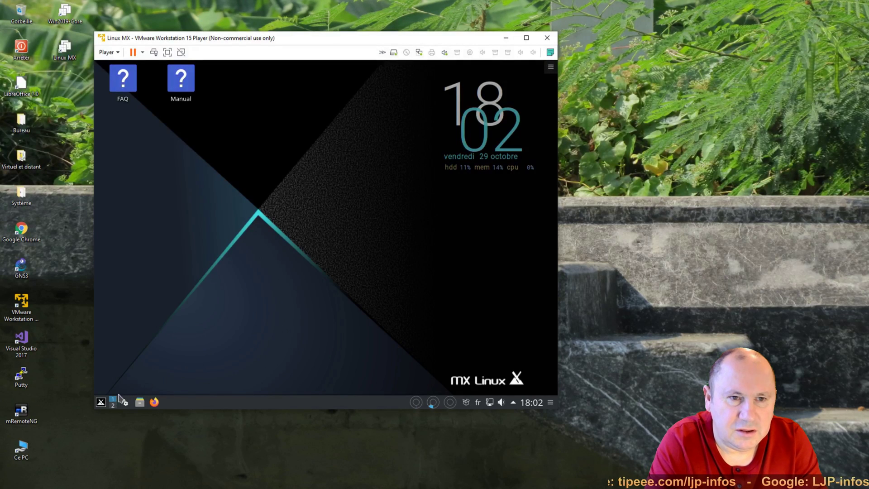
- Launch MX Outils from the MX Outils submenu of the start menu
click(102, 402)
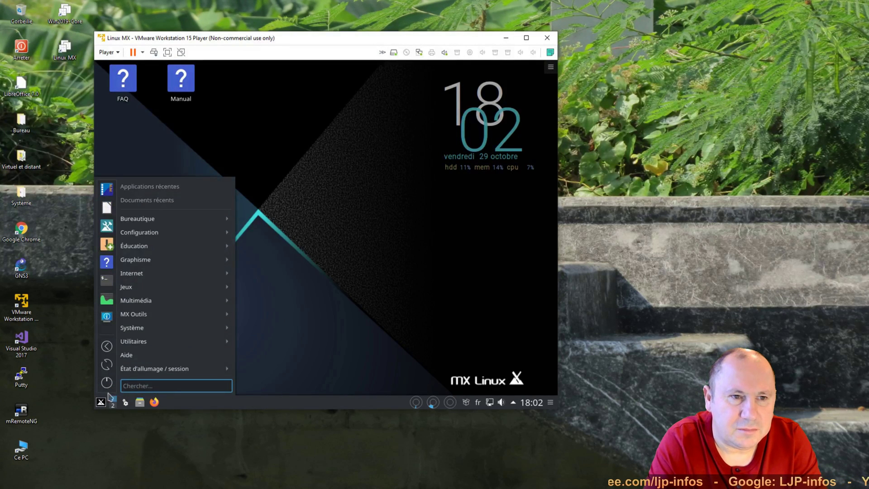
mouse_move(151, 212)
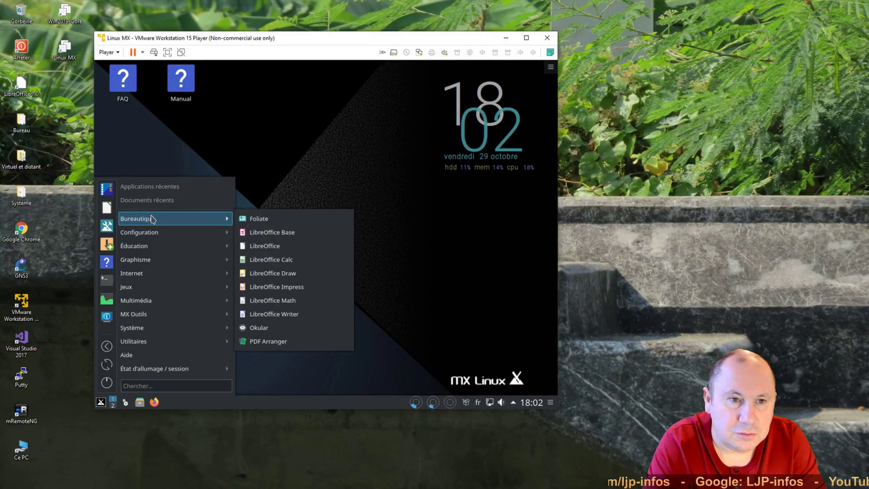
mouse_move(155, 233)
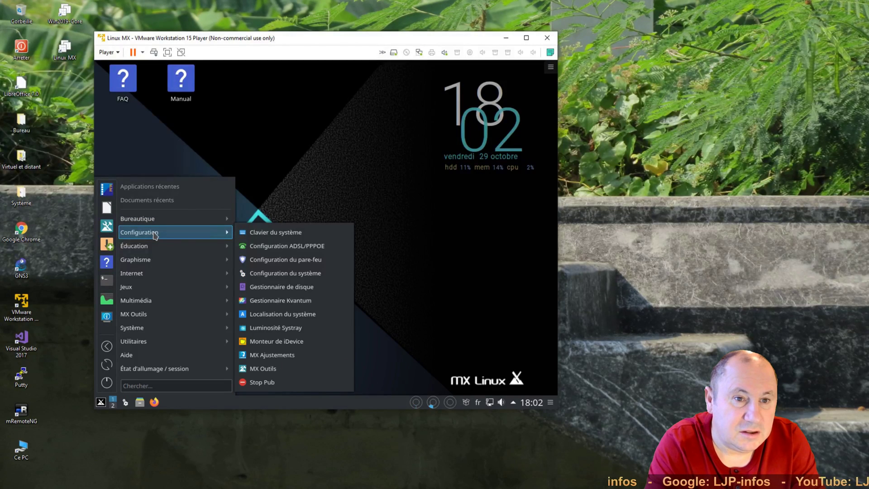
mouse_move(154, 259)
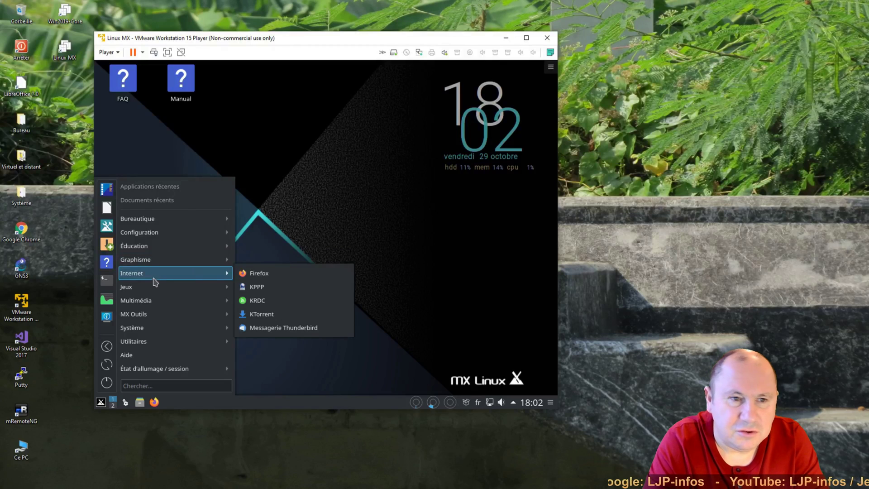
mouse_move(154, 290)
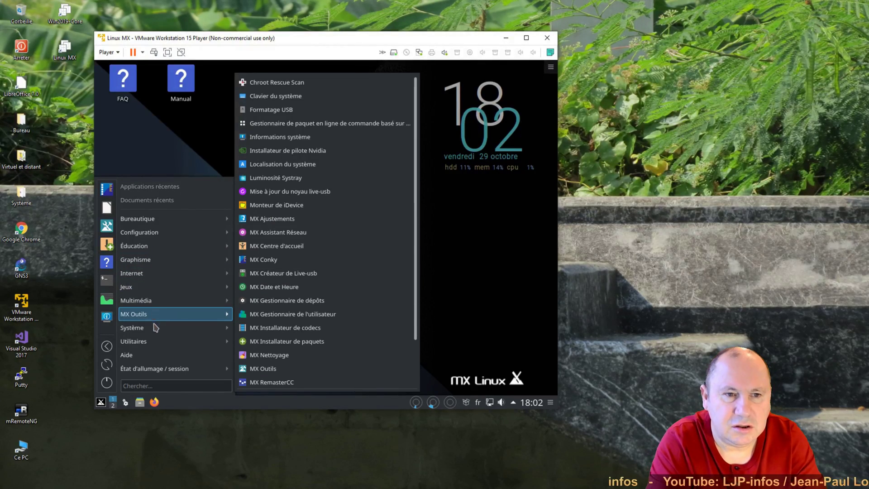
mouse_move(152, 342)
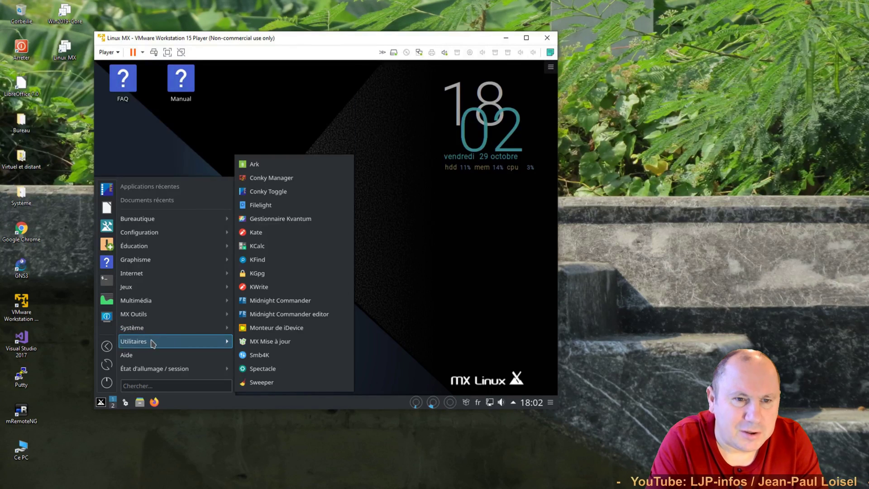
mouse_move(152, 368)
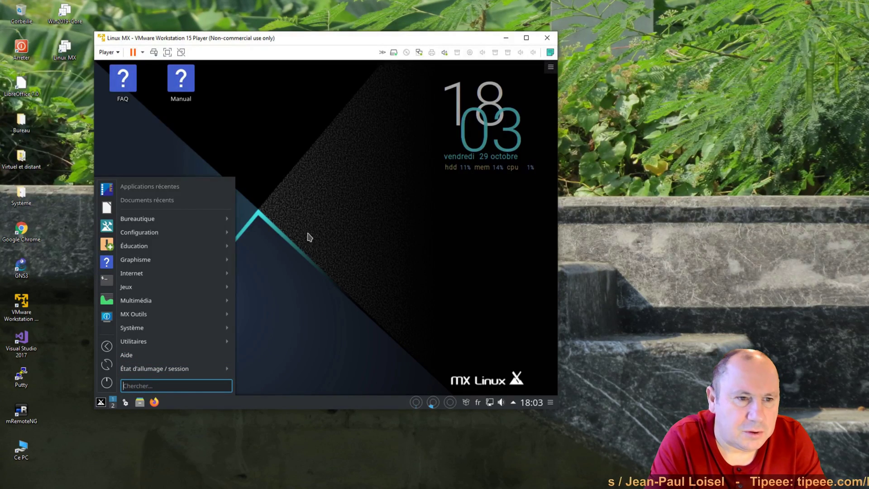
mouse_move(136, 317)
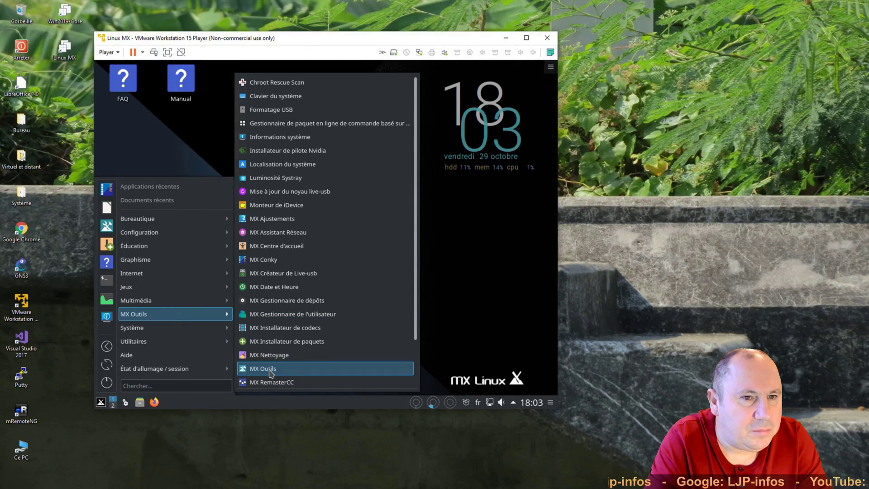
click(270, 370)
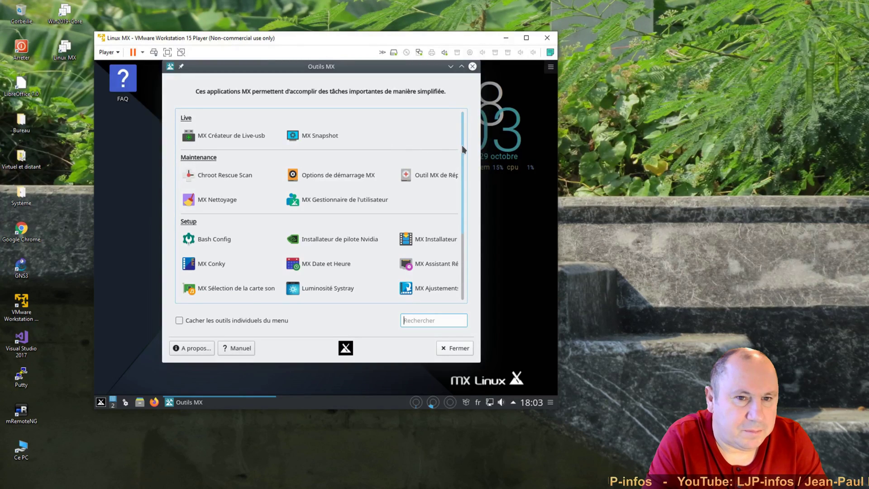
drag(461, 144, 456, 229)
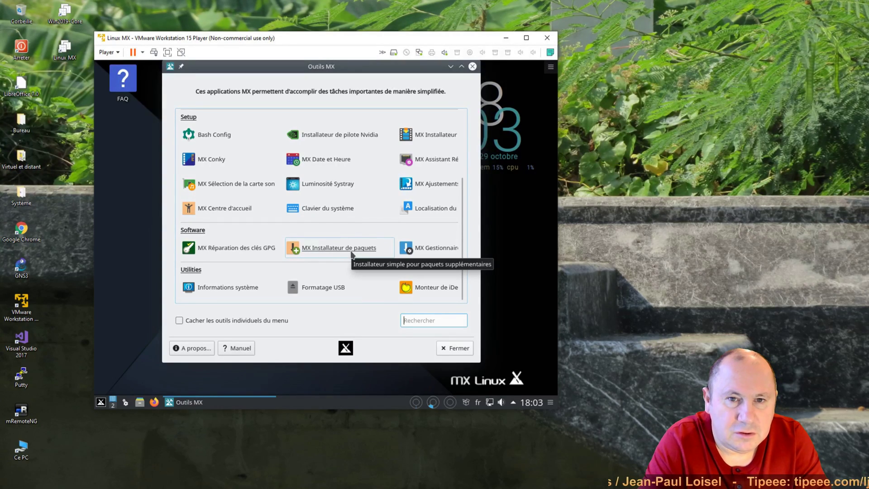
- Start MX Installateur de paquets, authenticating with the root password
click(351, 253)
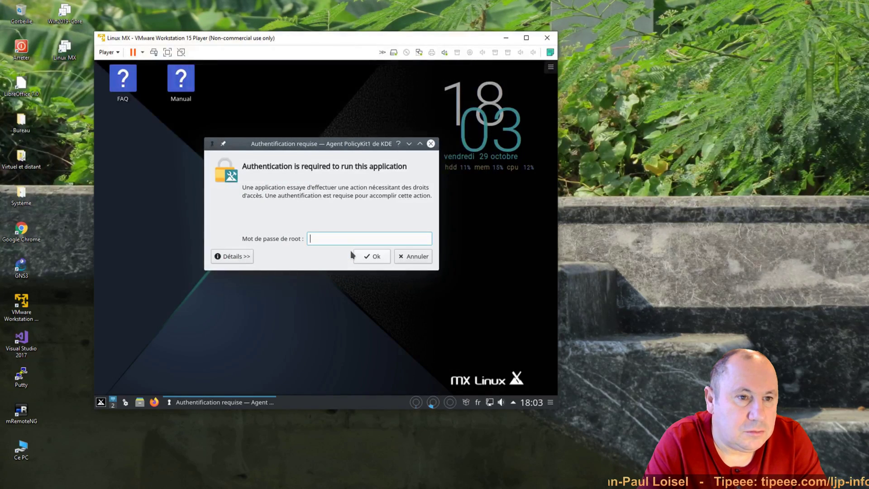
text(******)
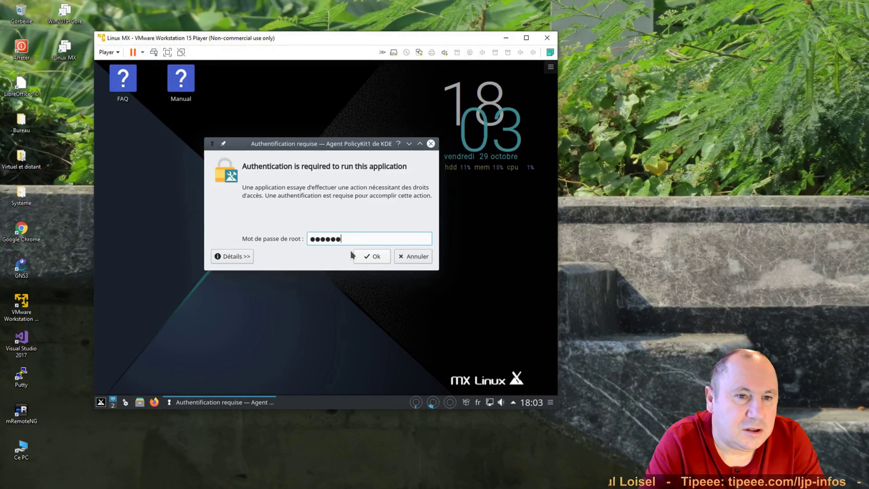
click(366, 257)
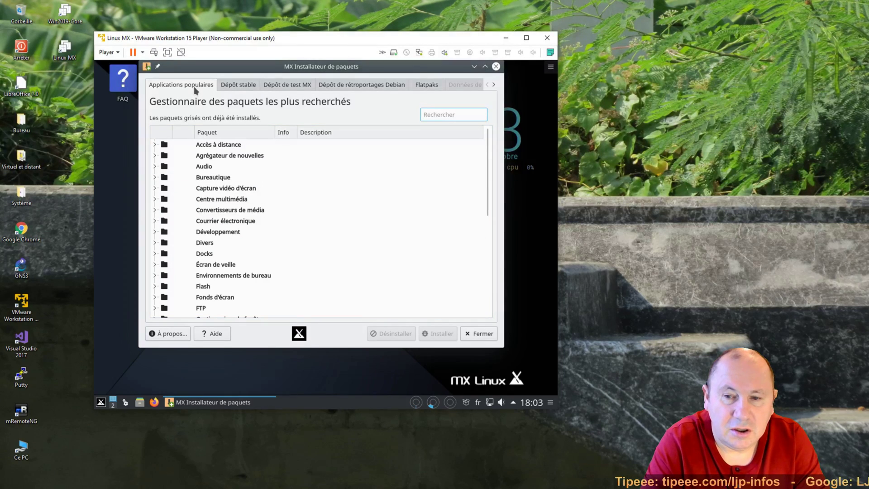
- Expand a few package categories, then show the full Dépôt stable list
click(155, 145)
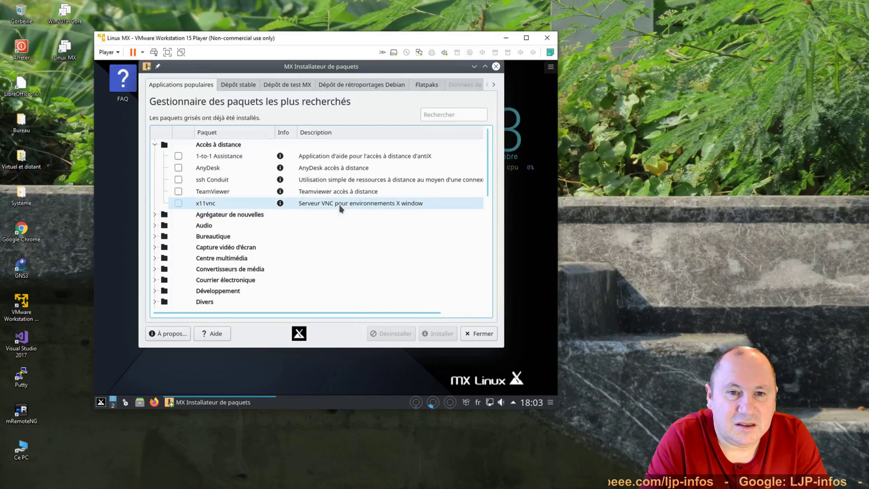
click(155, 225)
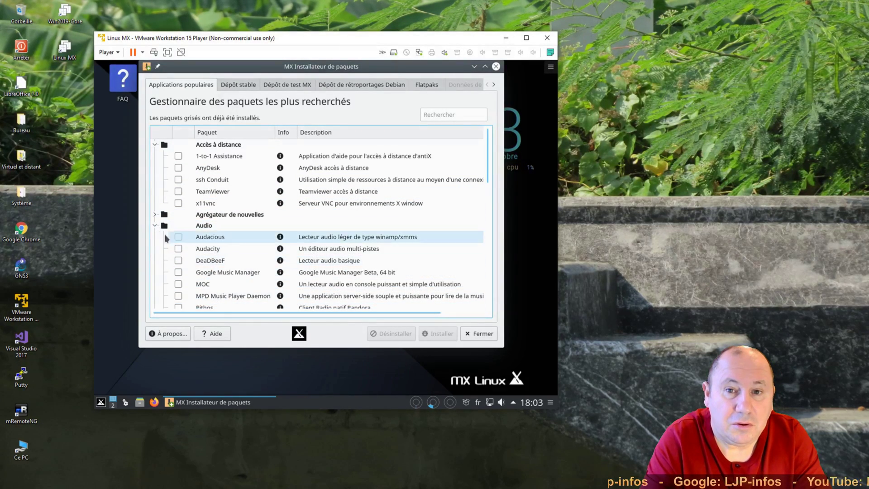
click(155, 225)
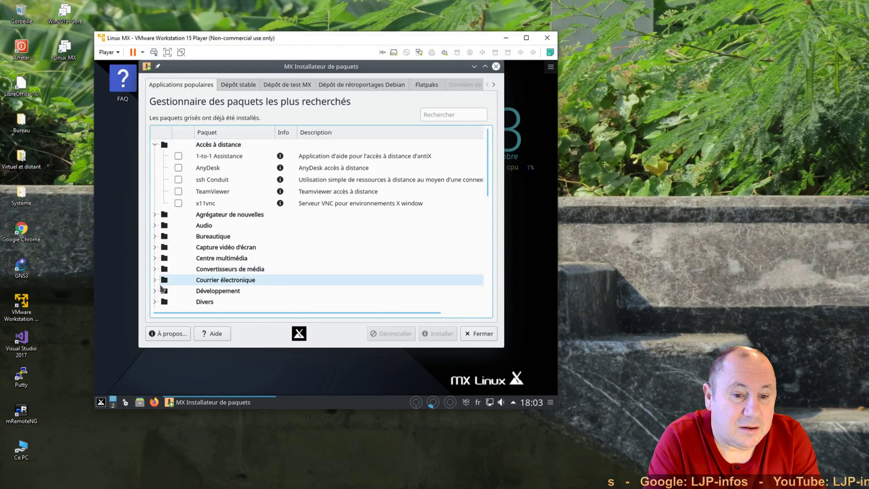
click(154, 280)
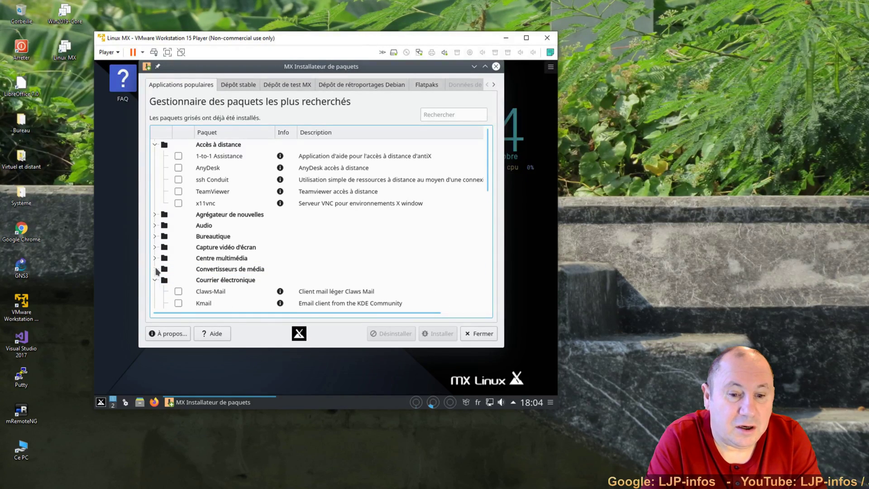
click(155, 257)
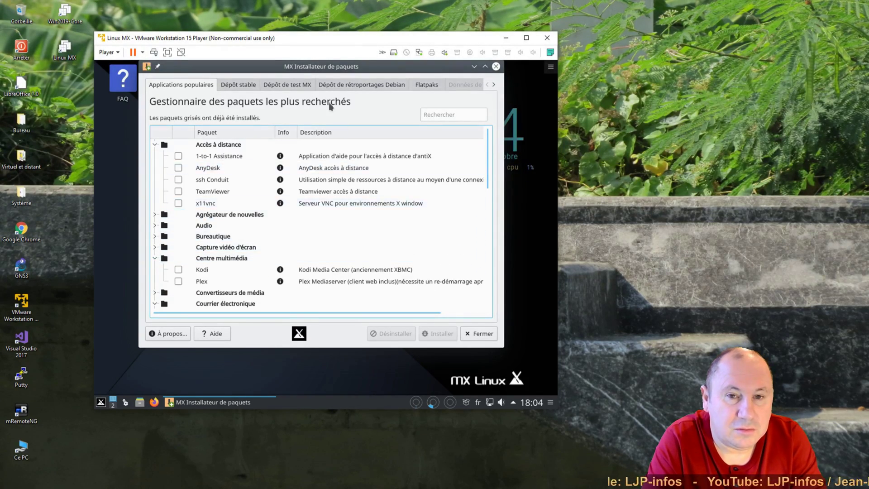
click(238, 86)
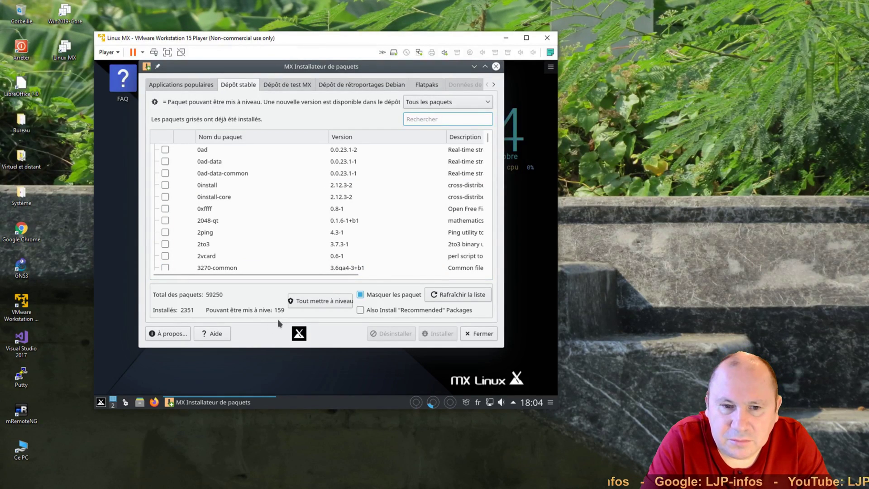
- Browse the Dépôt de test MX packages and permanently silence its repository warning
mouse_move(488, 138)
mouse_down()
mouse_move(493, 194)
mouse_move(489, 136)
mouse_up()
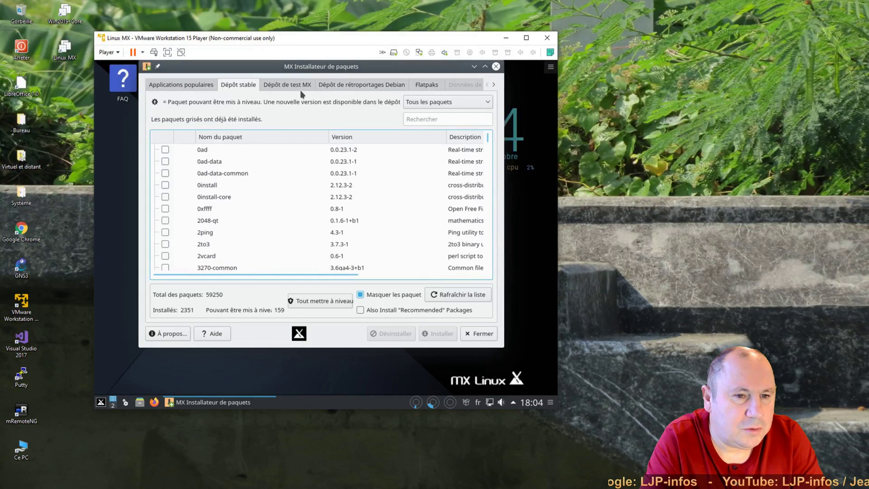
click(286, 86)
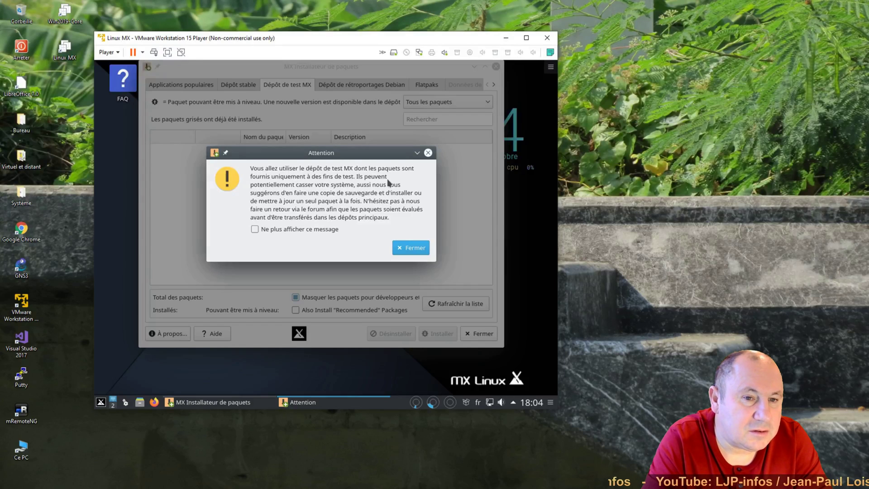
click(256, 230)
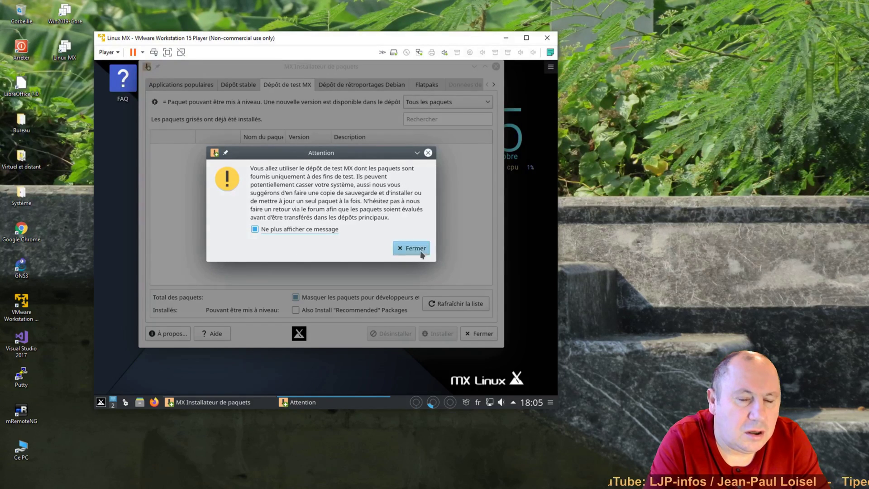
click(420, 252)
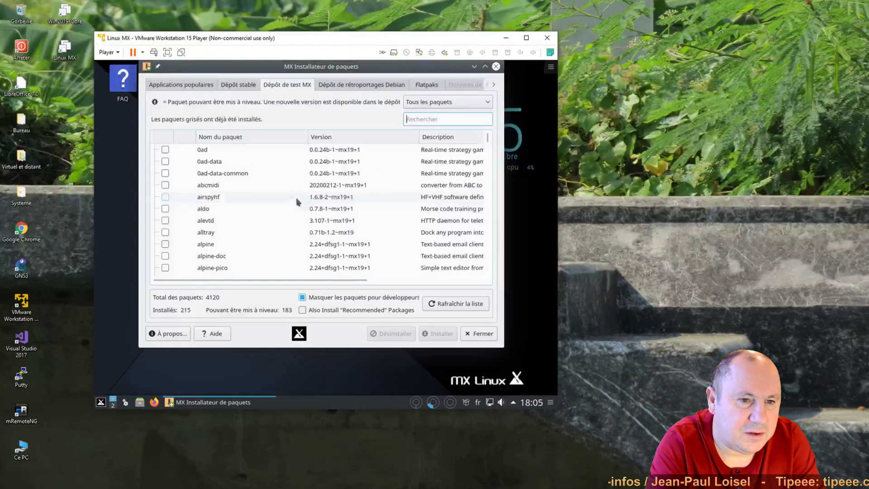
- Browse the Dépôt de rétroportages Debian packages and permanently silence its warning
click(365, 85)
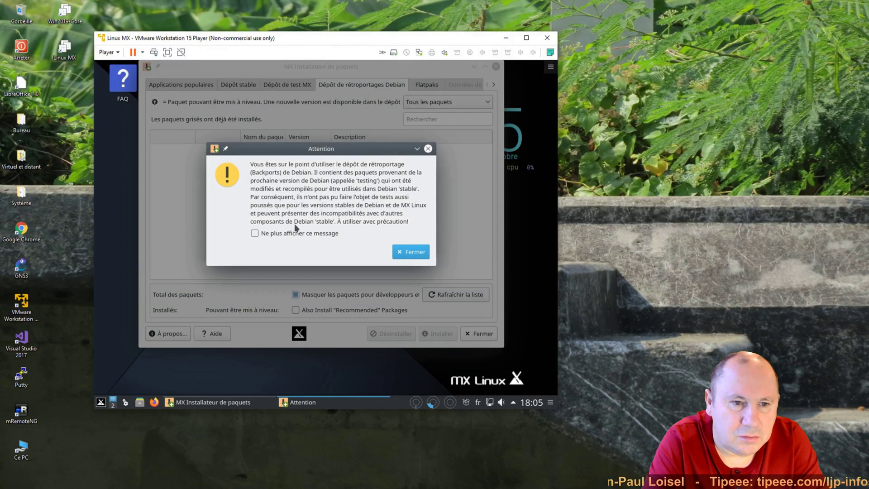
click(294, 234)
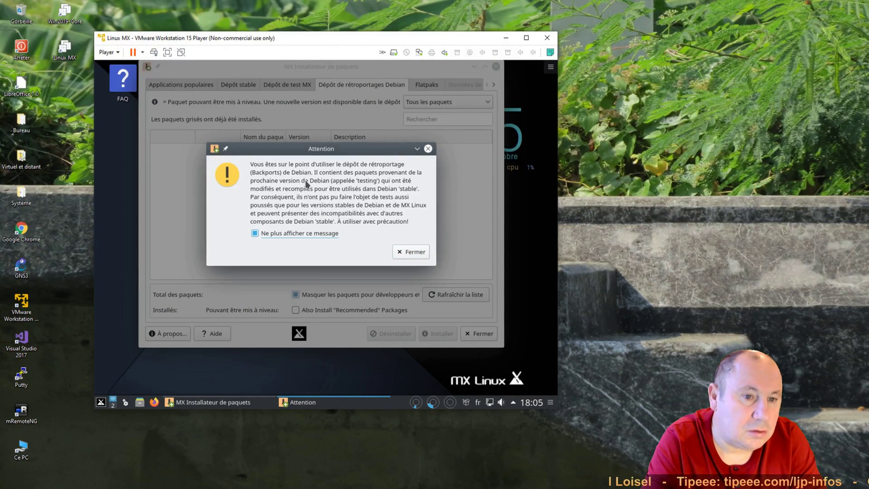
click(415, 257)
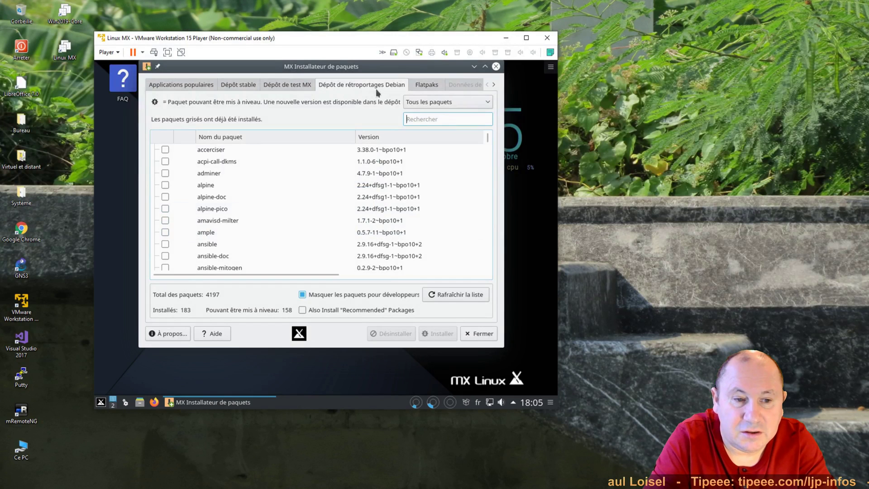
- Configure the Flatpaks repository with its warning silenced and root password, then return to Applications populaires
click(427, 85)
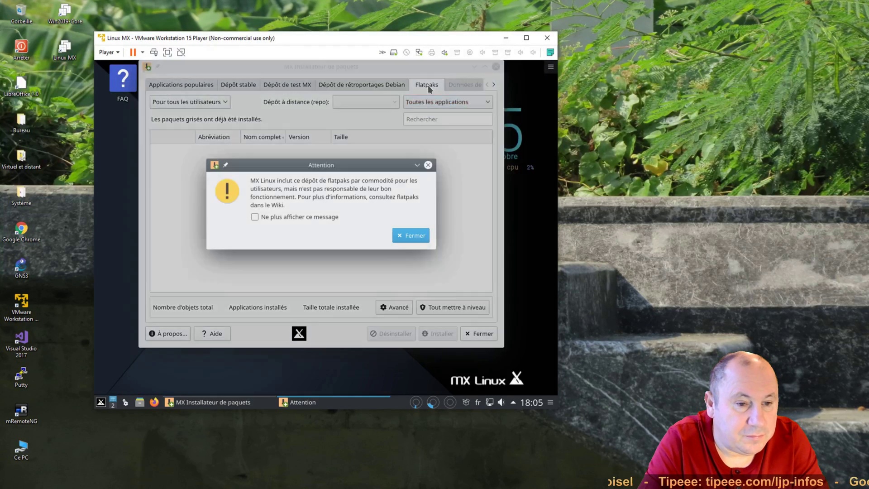
click(314, 216)
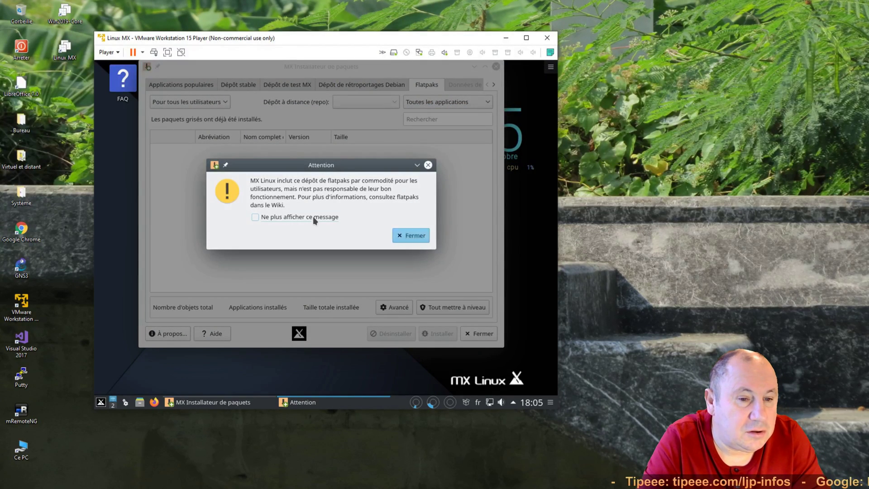
click(415, 235)
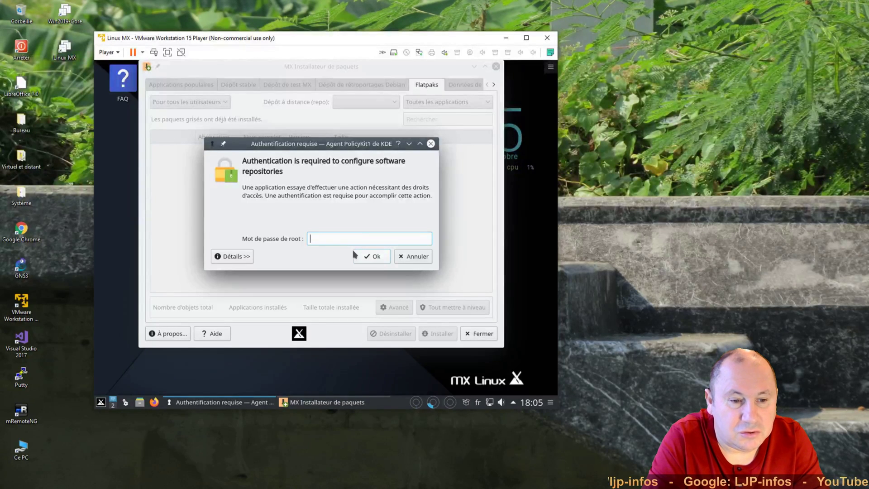
text(••••••)
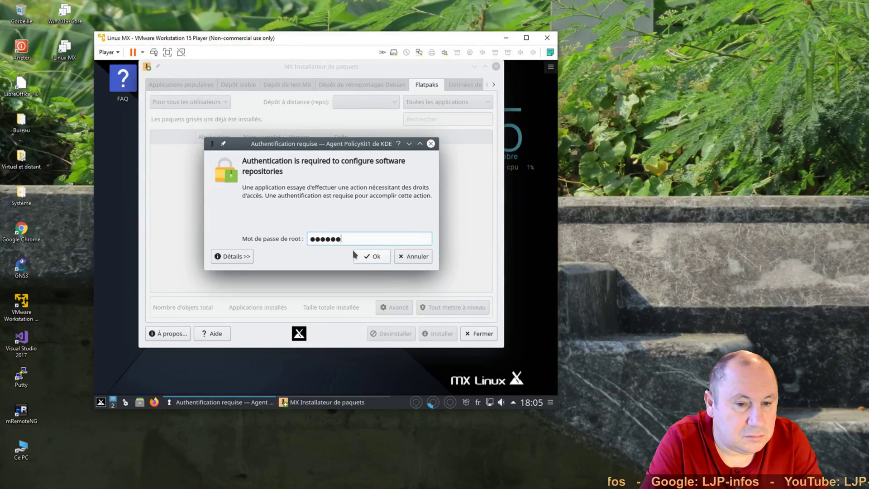
click(360, 256)
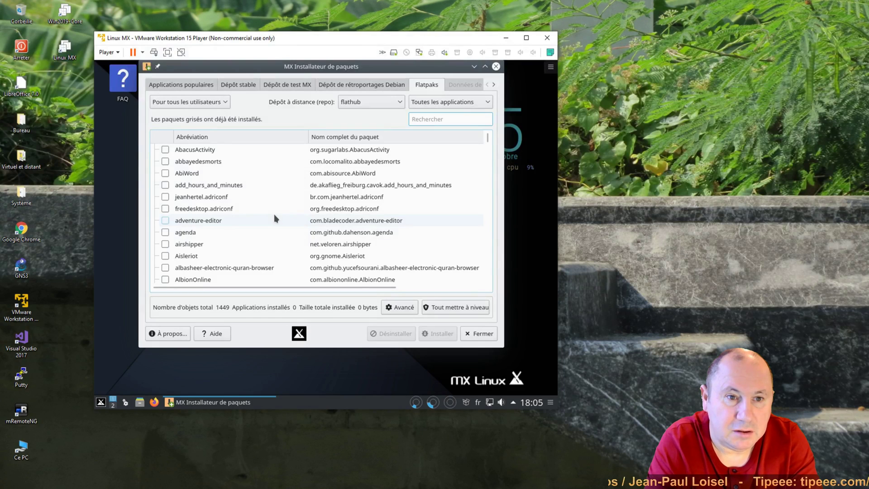
click(181, 85)
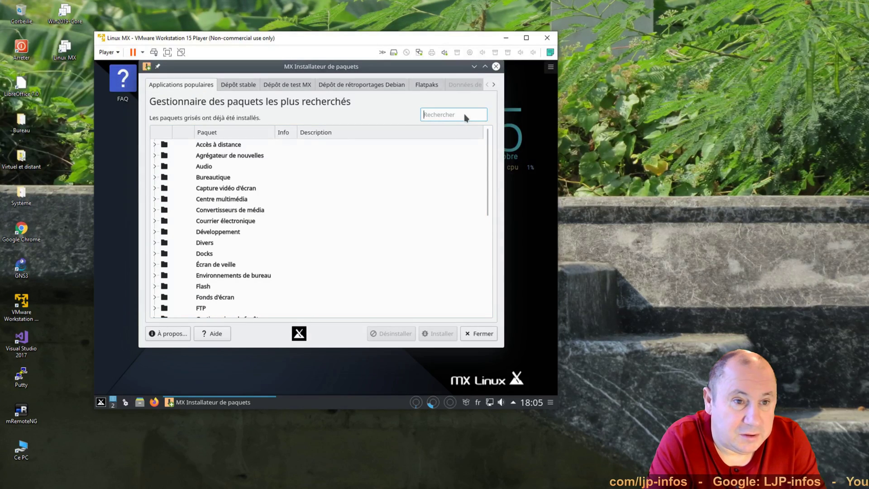
- Search 'synapt', tick synaptic in Dépôt stable, and start installing it
text(synaptic)
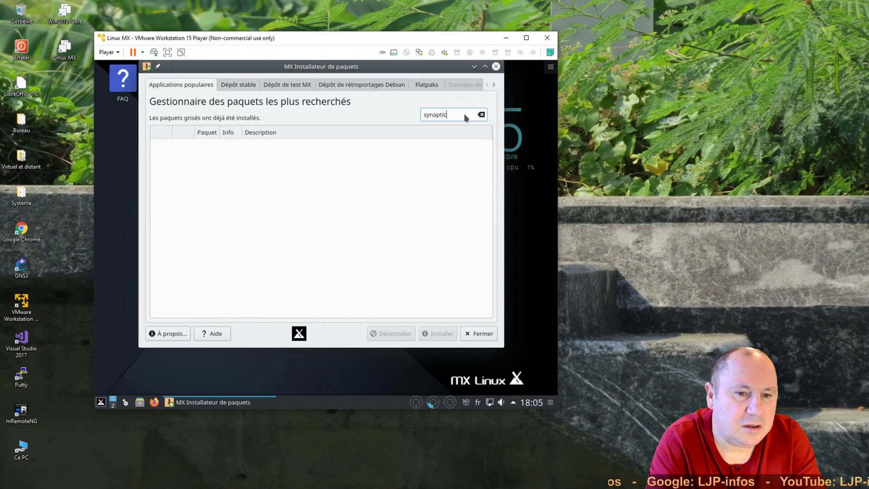
click(238, 85)
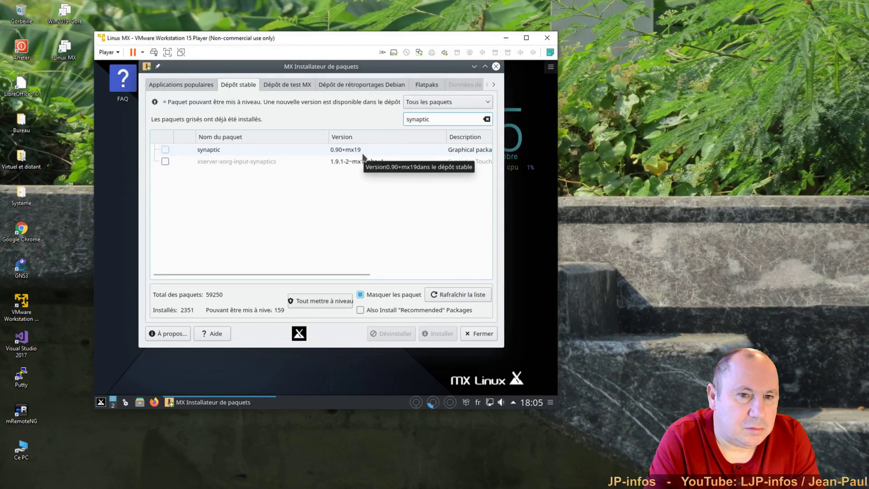
click(165, 150)
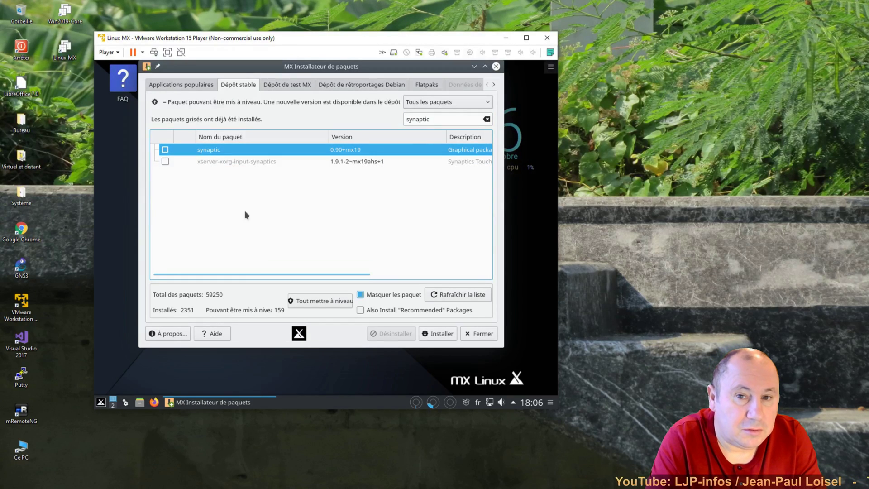
click(451, 337)
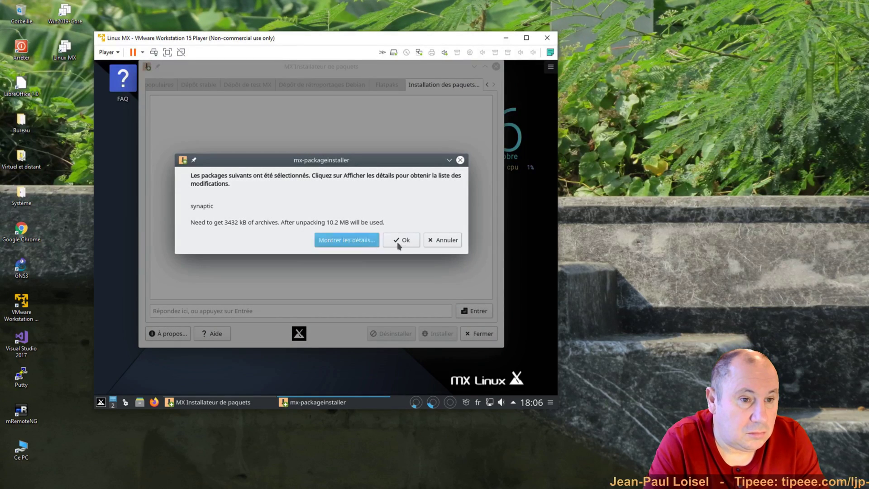
- Confirm the synaptic install, keep the installer open at the Quitter? prompt, and acknowledge Terminé
click(404, 243)
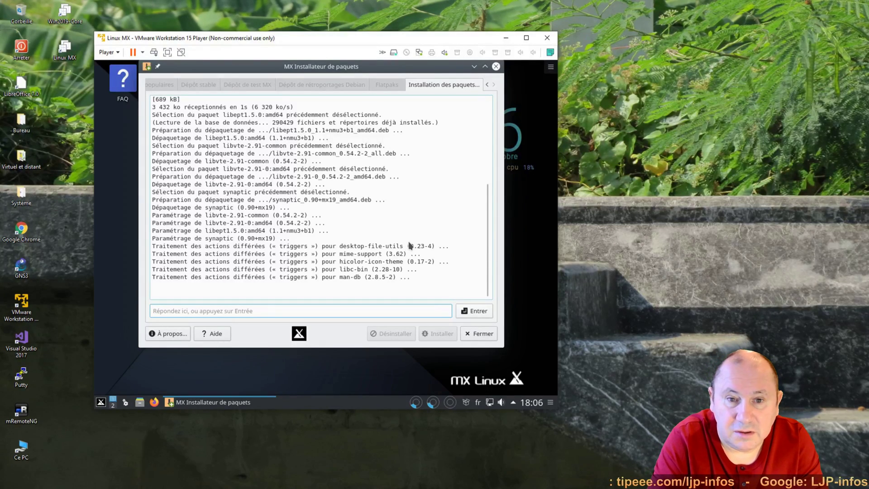
click(481, 335)
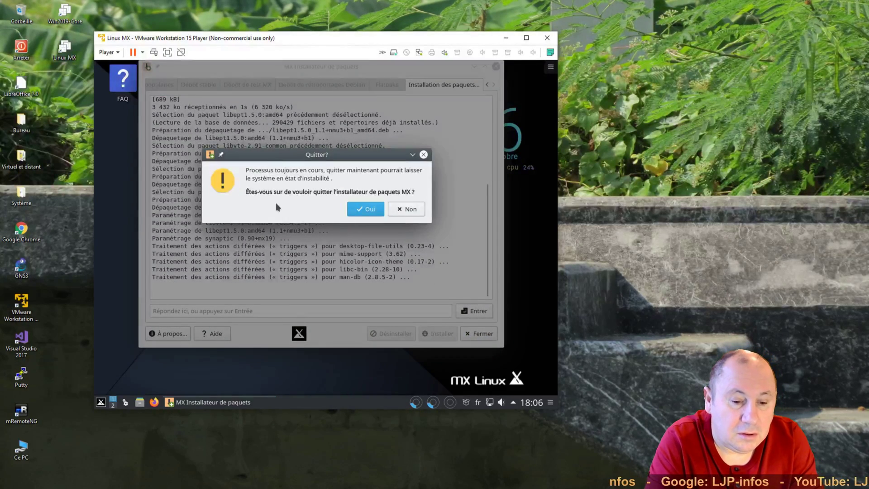
click(411, 209)
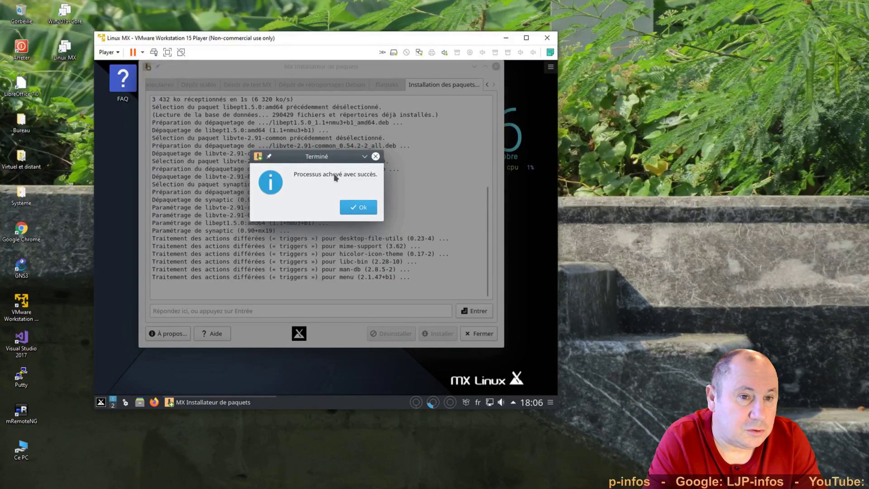
click(353, 205)
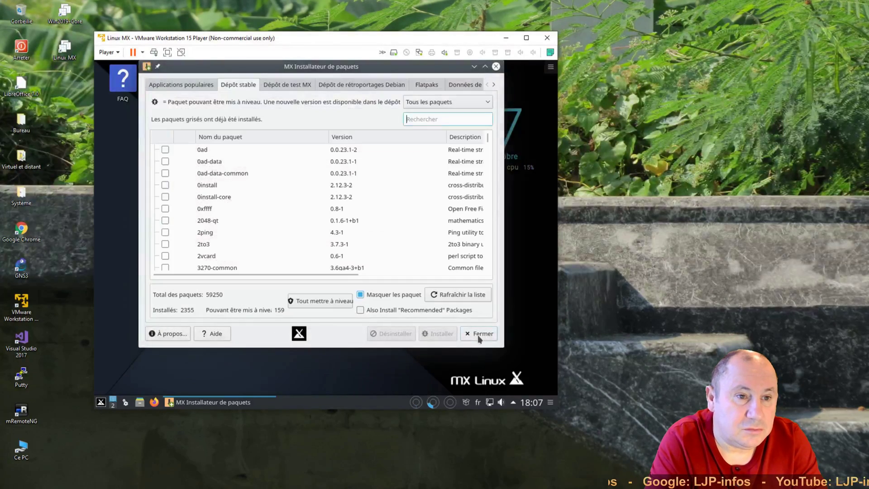
- Close the MX Installateur de paquets and Outils MX windows
click(478, 335)
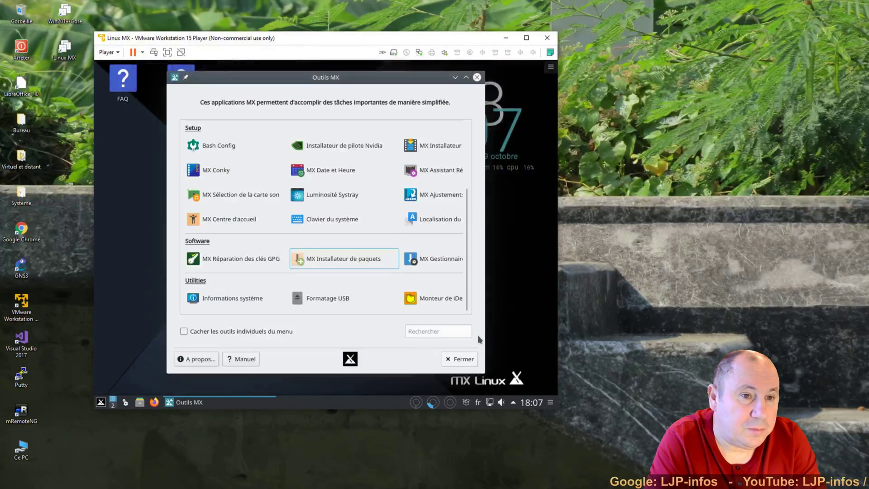
click(467, 359)
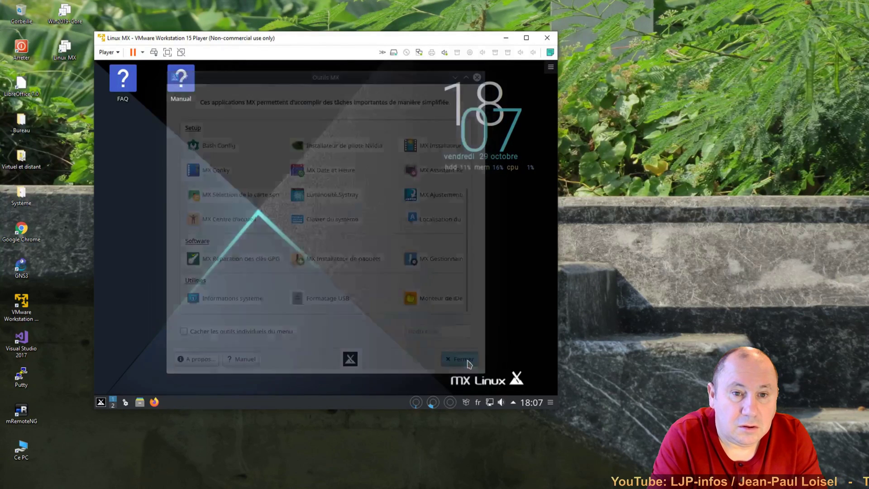
click(102, 405)
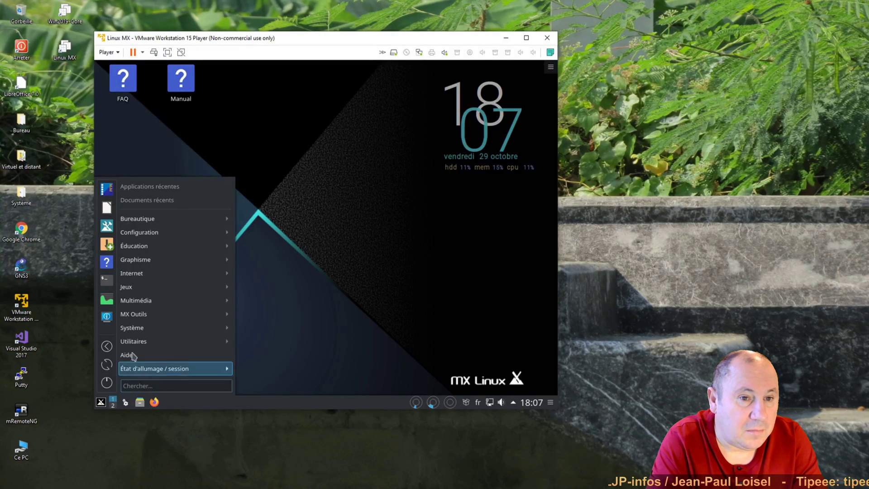
- Browse the Système, Utilitaires and MX Outils submenus of the MX application menu
mouse_move(138, 331)
mouse_move(197, 340)
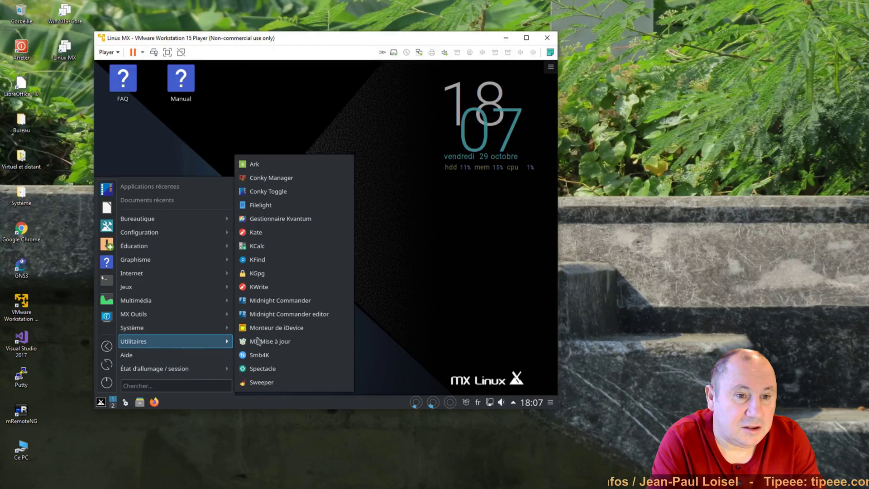
mouse_move(221, 328)
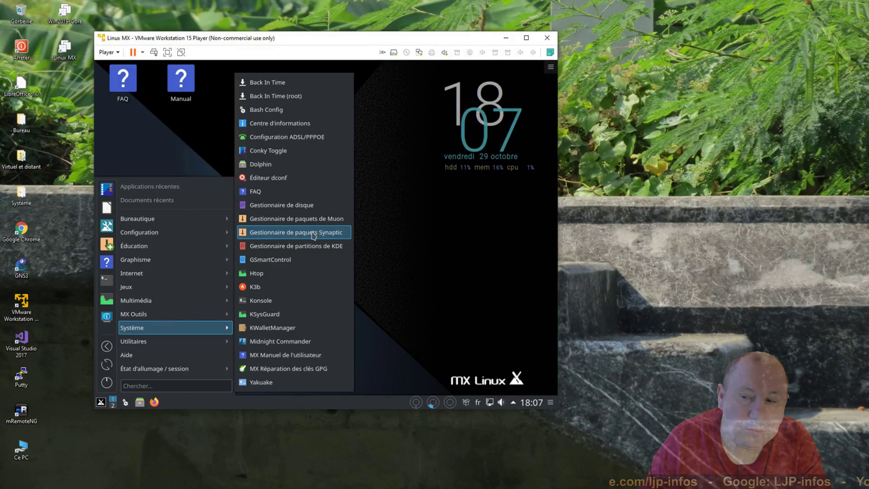
click(424, 253)
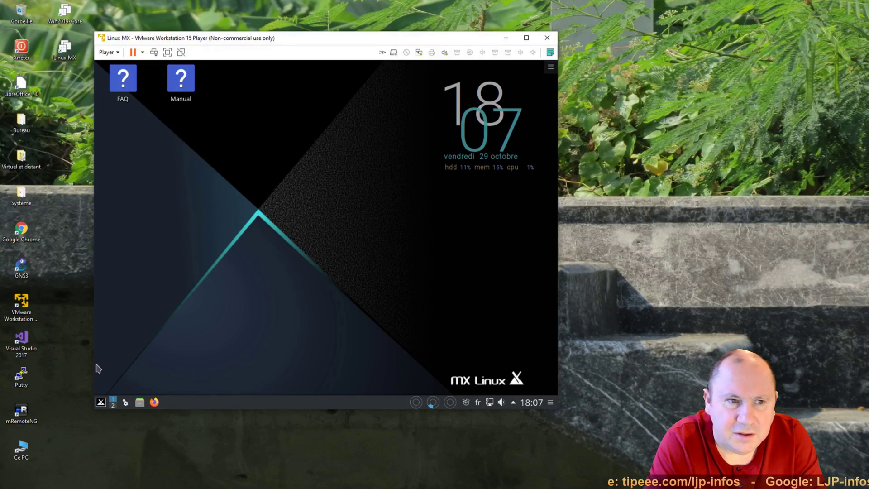
click(102, 401)
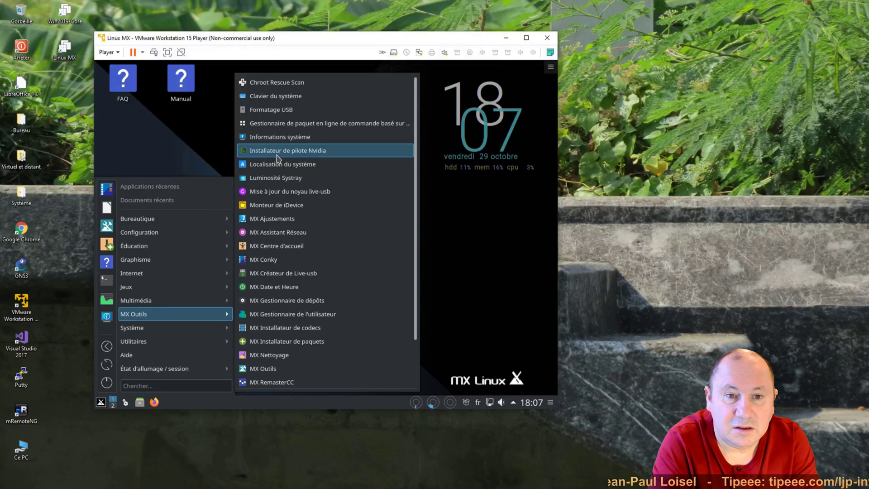
- Run Installateur de pilote Nvidia as root in Konsole, note 'no Nvidia card found', and quit
click(277, 153)
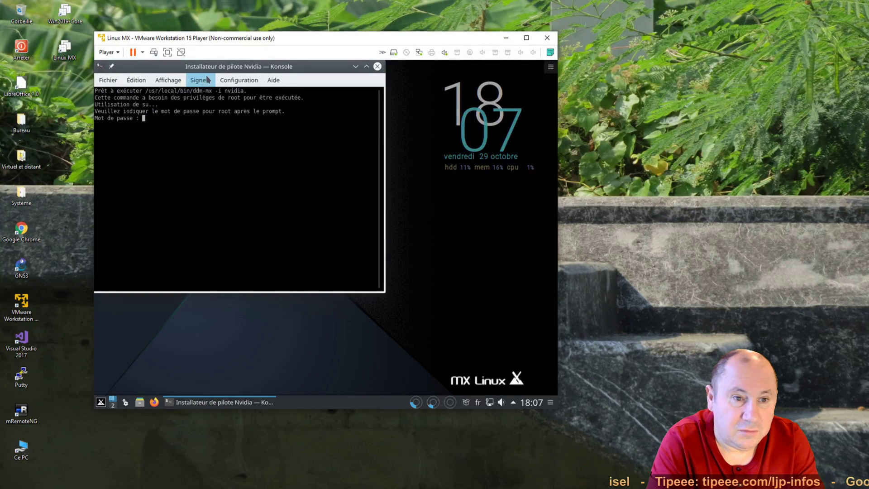
drag(227, 68, 293, 110)
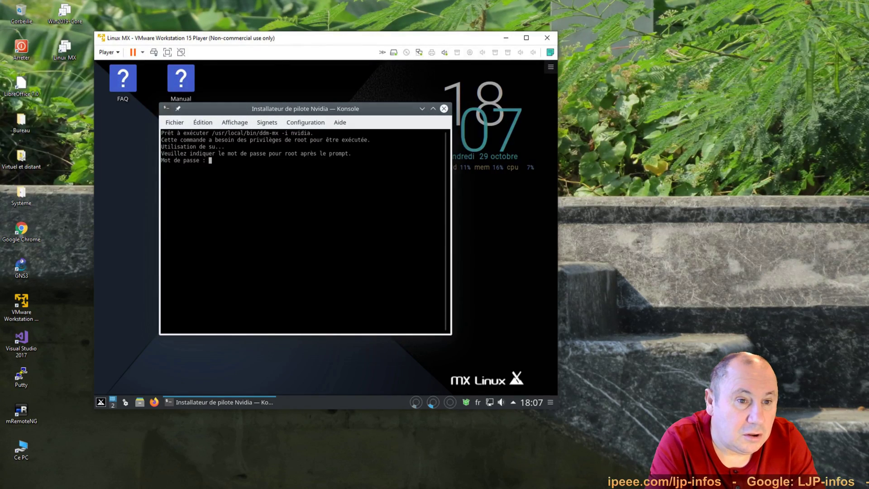
key(Return)
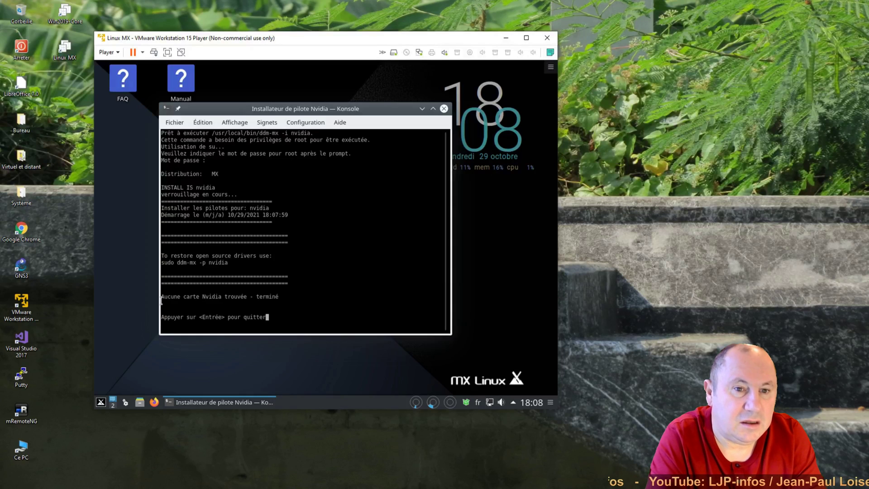
drag(164, 299, 284, 297)
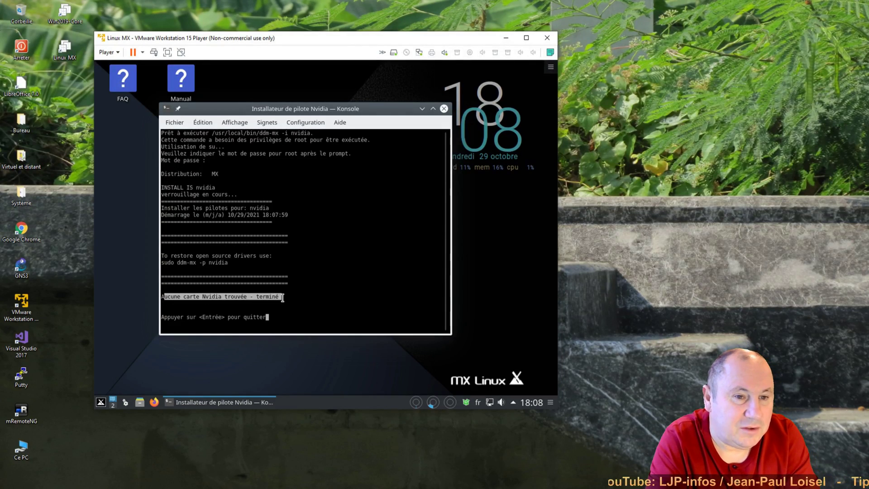
click(298, 319)
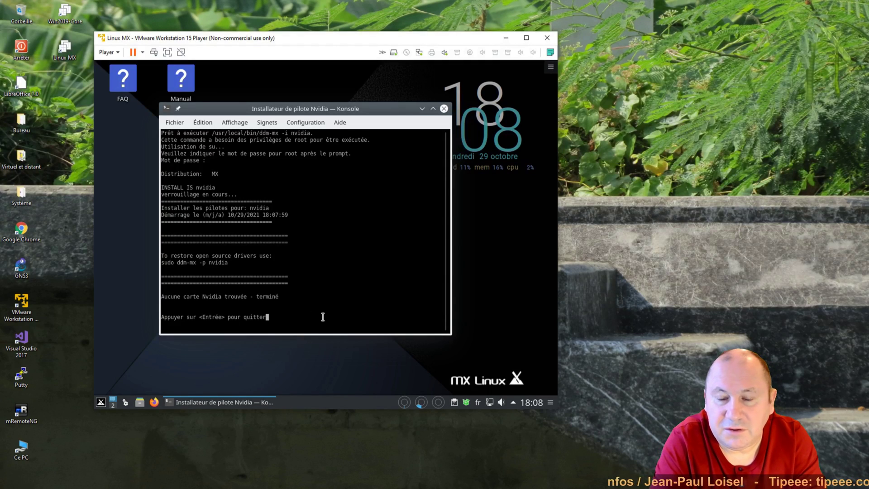
key(Return)
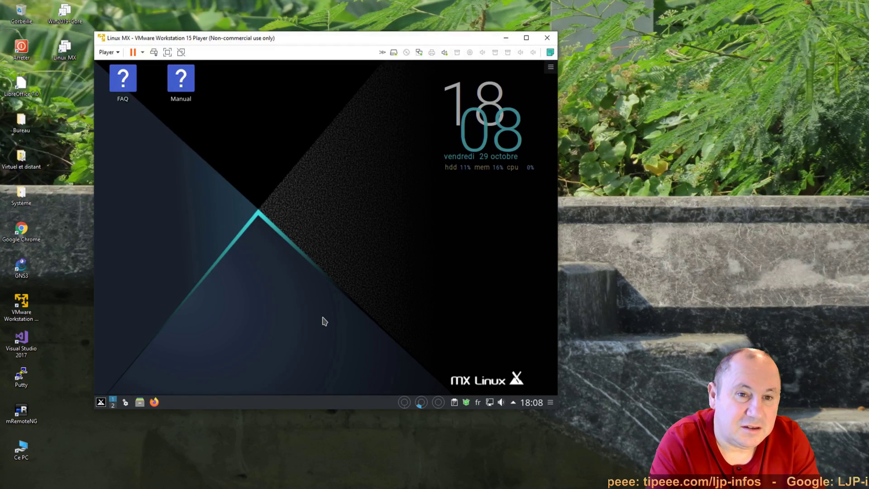
- Shut down the MX Linux VM by choosing Éteindre from the session options
click(101, 403)
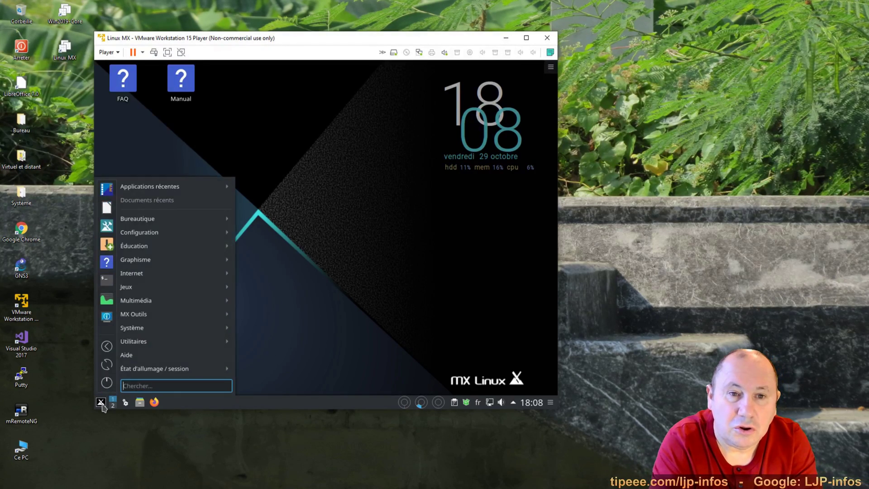
click(107, 384)
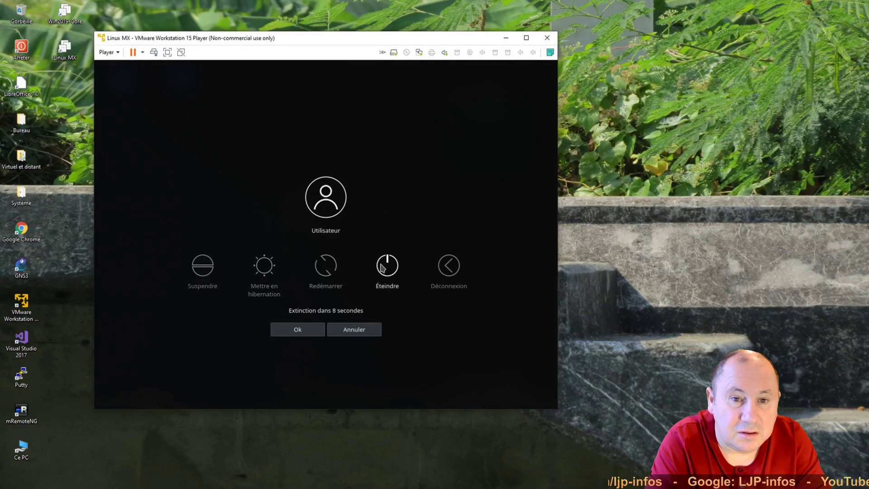
click(382, 267)
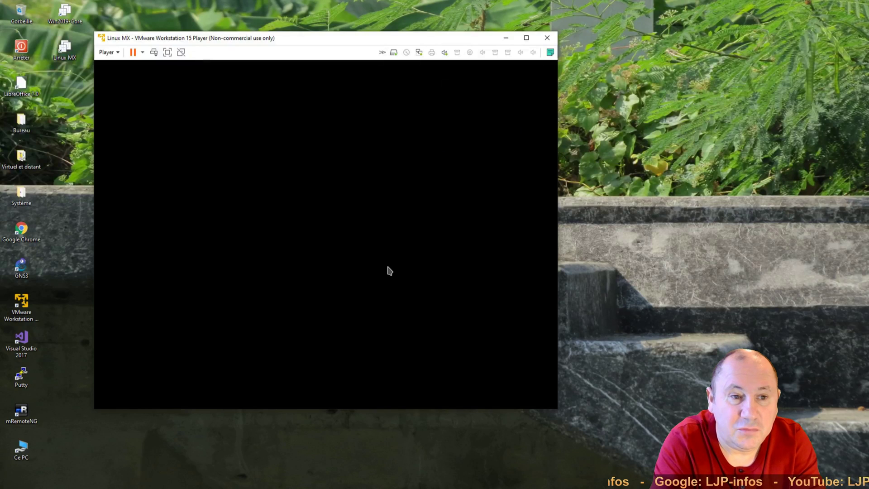